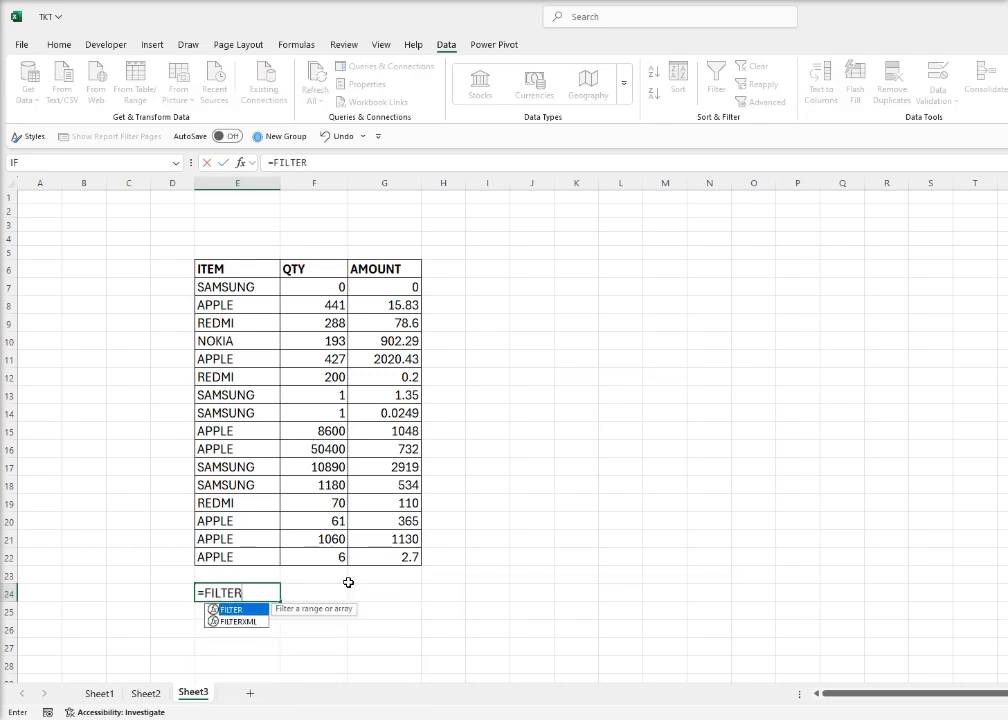
# Start the FILTER formula in E24 with the absolute range $E$7:$G$22 as its array argument
pyautogui.write('(')
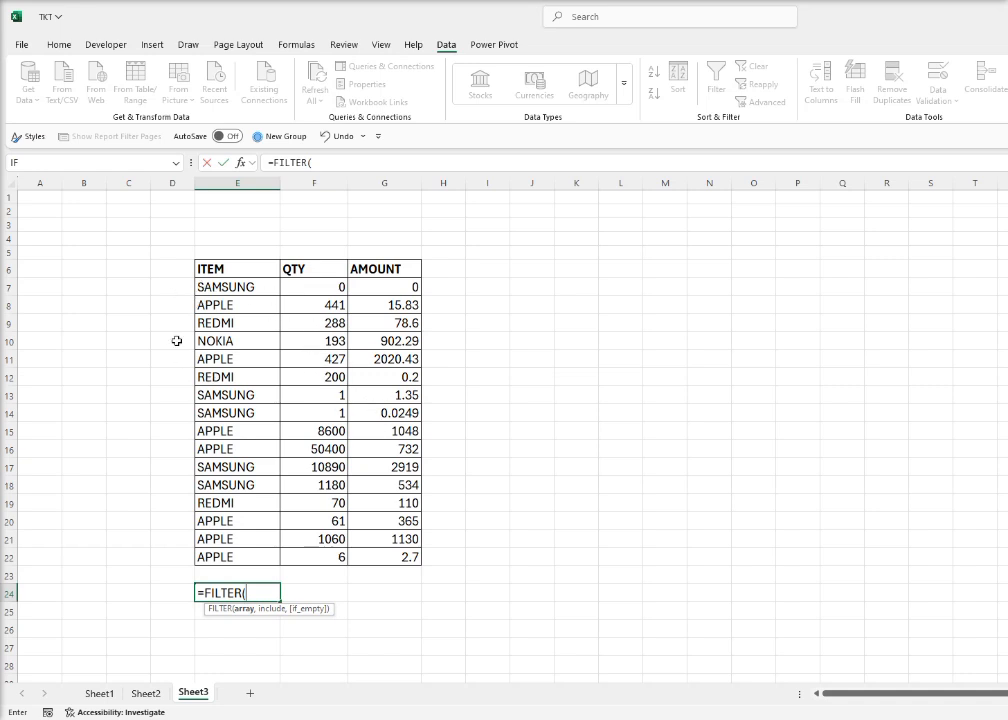
pyautogui.click(223, 290)
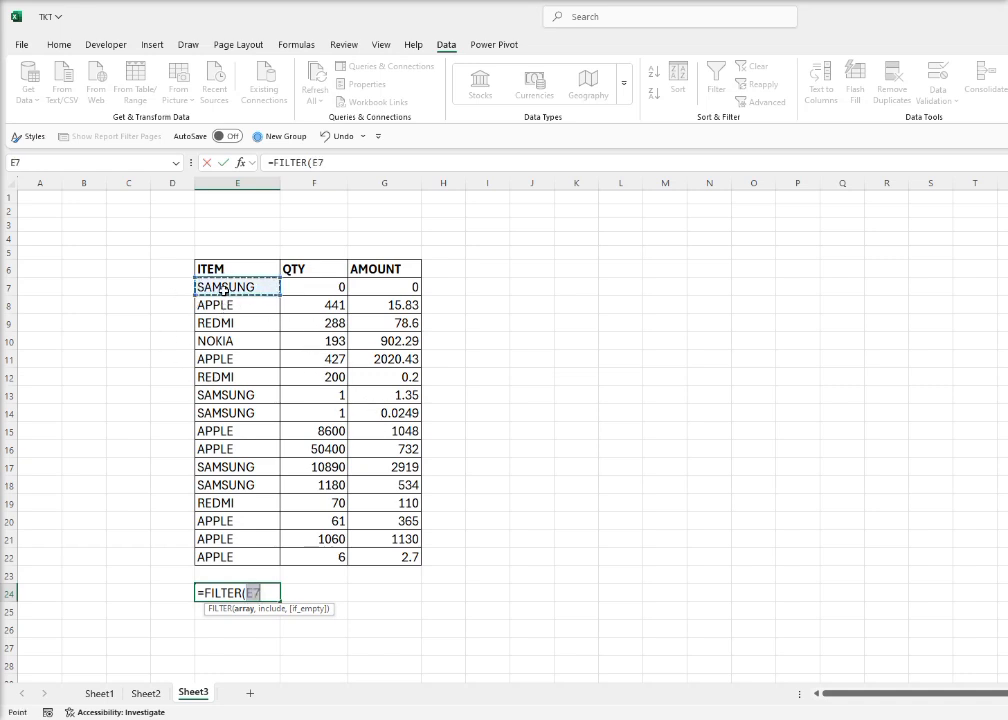
pyautogui.moveTo(242, 300); pyautogui.dragTo(394, 556)
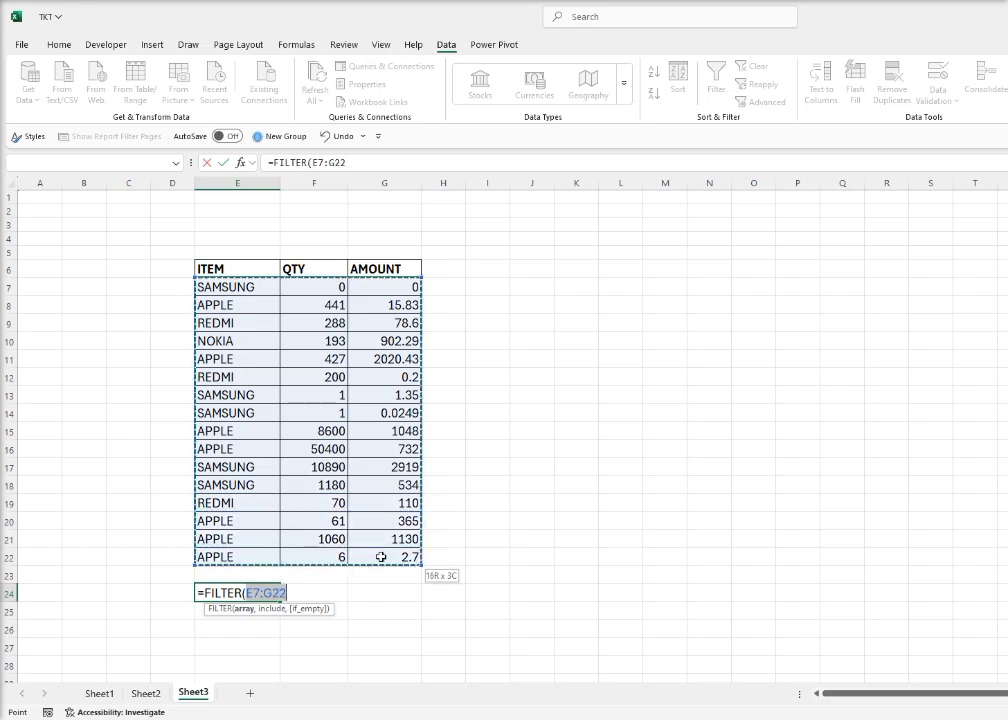
pyautogui.press('F4')
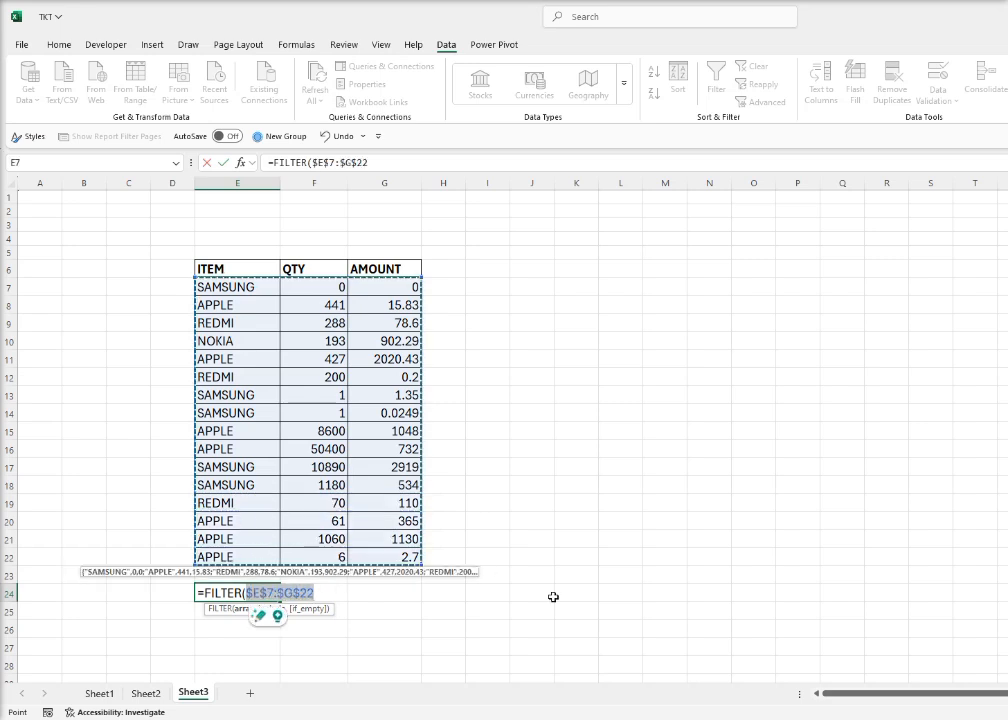
pyautogui.click(325, 593)
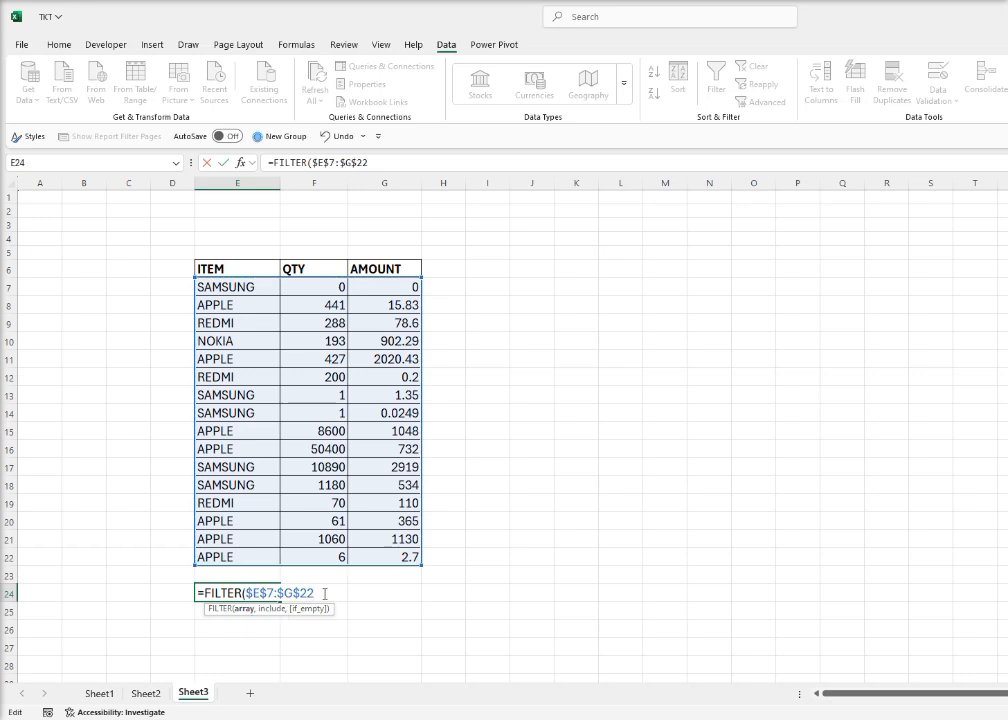
pyautogui.write(',')
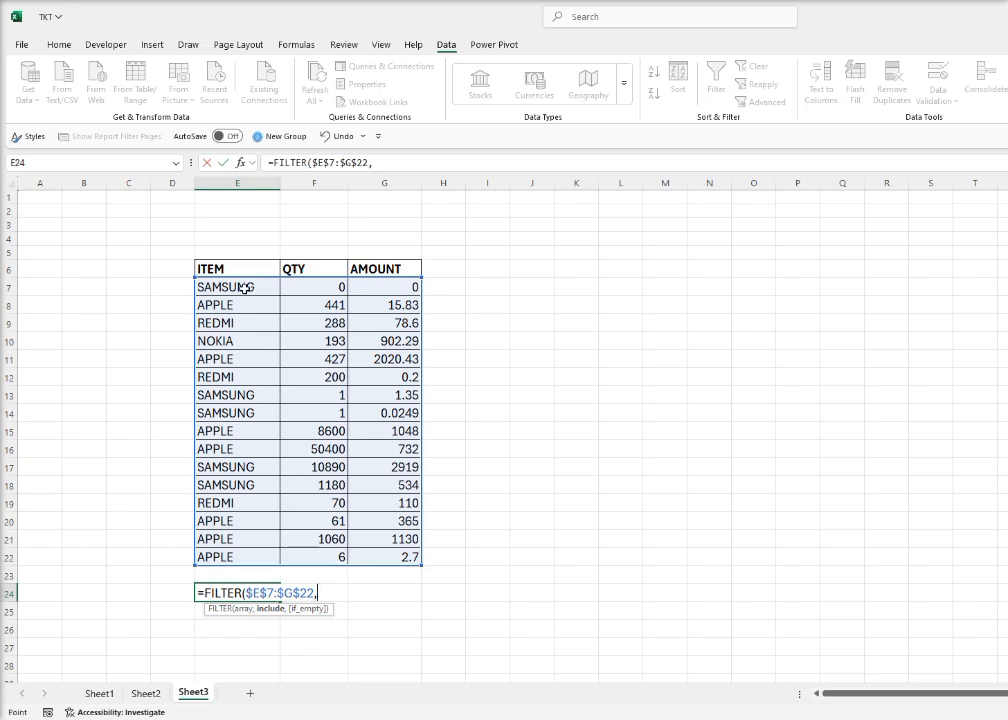
# Complete the FILTER formula with the condition E7:E22="SAMSUNG" and an empty string "" for no matches
pyautogui.moveTo(243, 288); pyautogui.dragTo(233, 553)
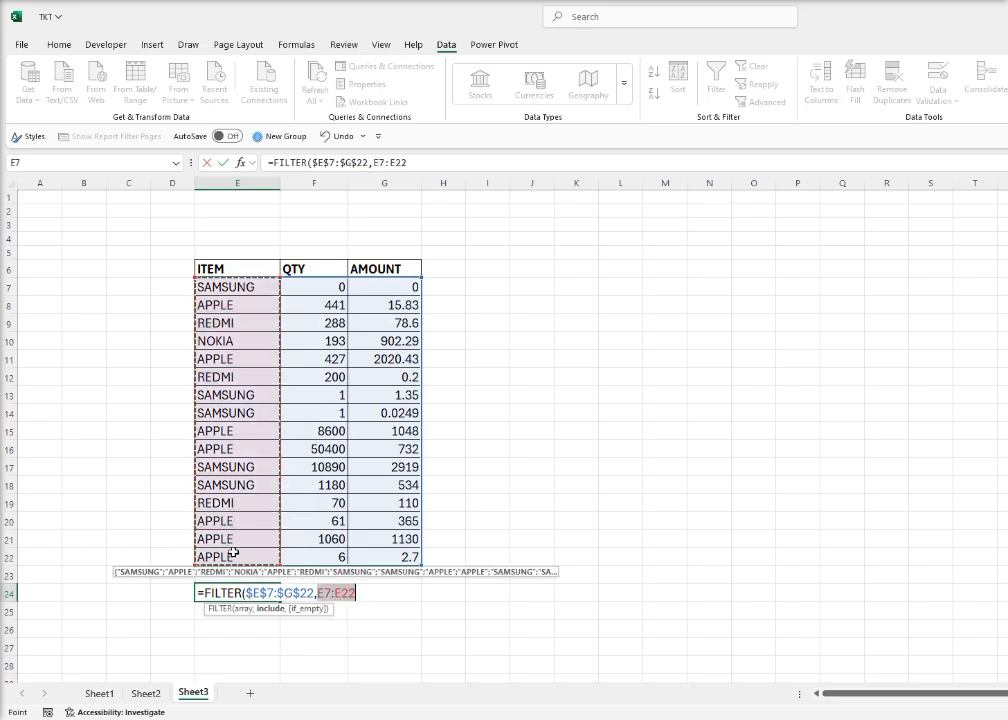
pyautogui.write('=')
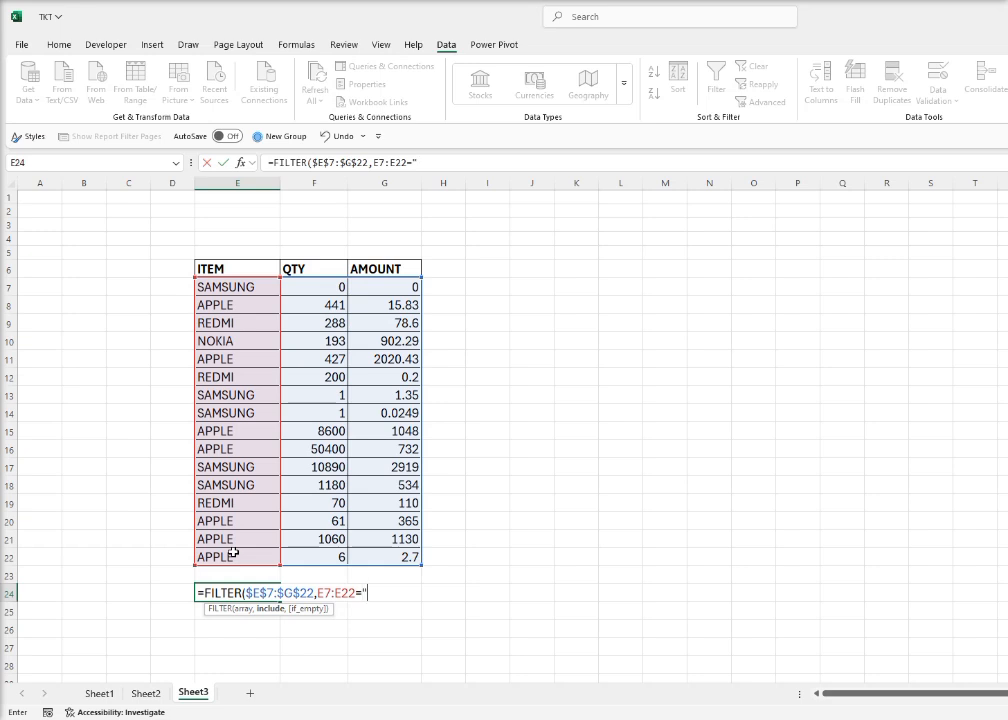
pyautogui.write('"SAMASU')
pyautogui.press('BackSpace')
pyautogui.press('BackSpace')
pyautogui.write('SUNG')
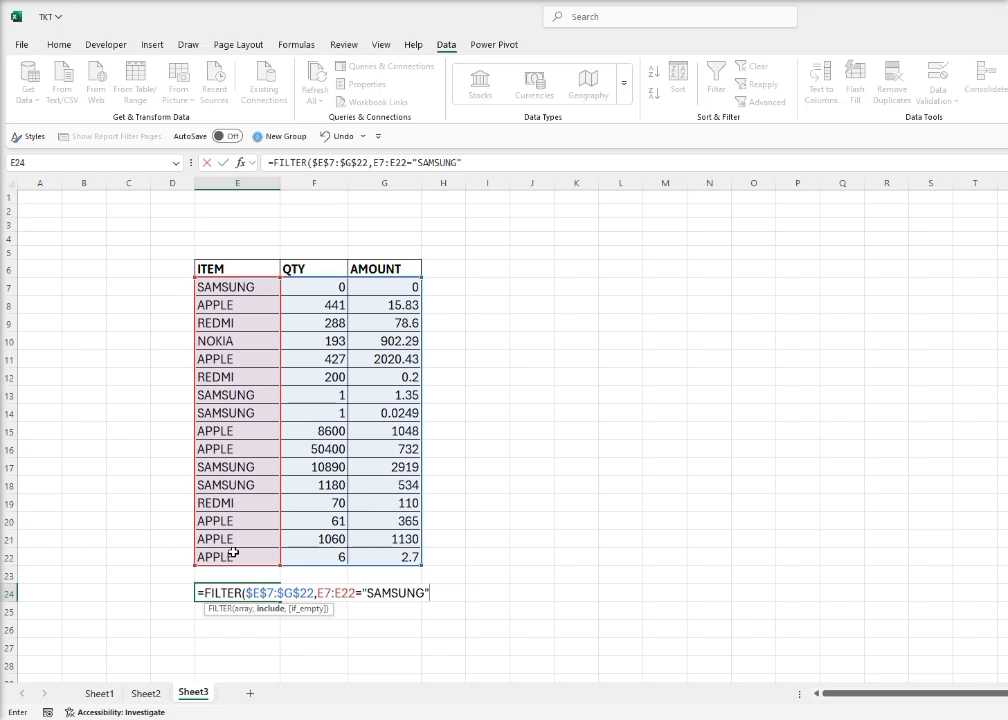
pyautogui.write('","")')
pyautogui.press('Return')
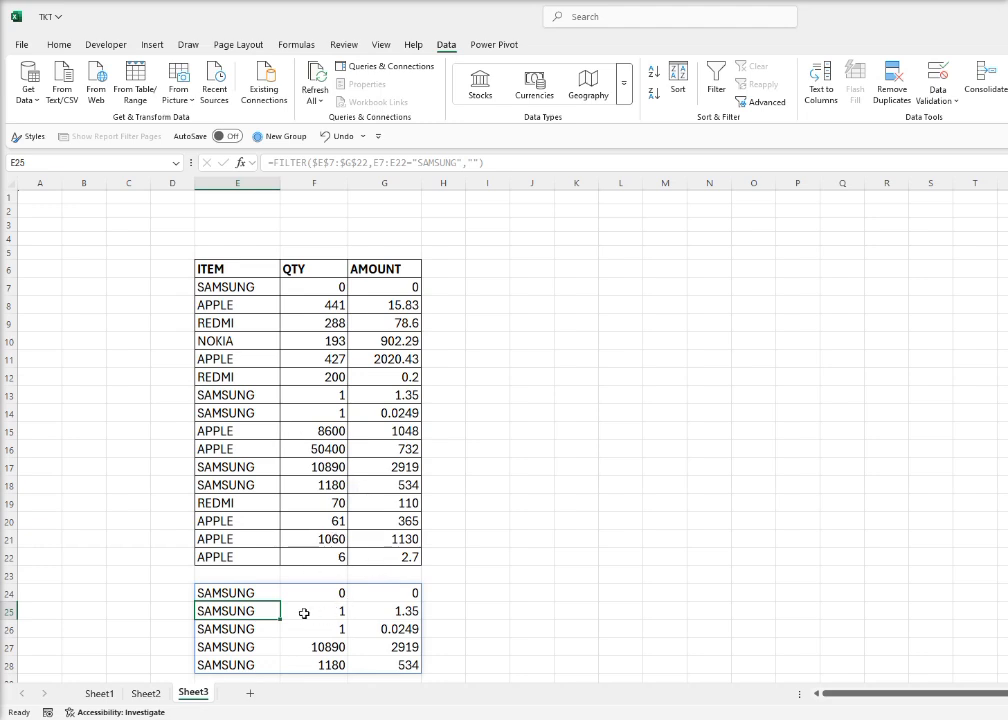
# Enclose the SAMSUNG condition of E24's FILTER formula in parentheses and append the AND operator *
pyautogui.click(249, 592)
pyautogui.doubleClick(253, 592)
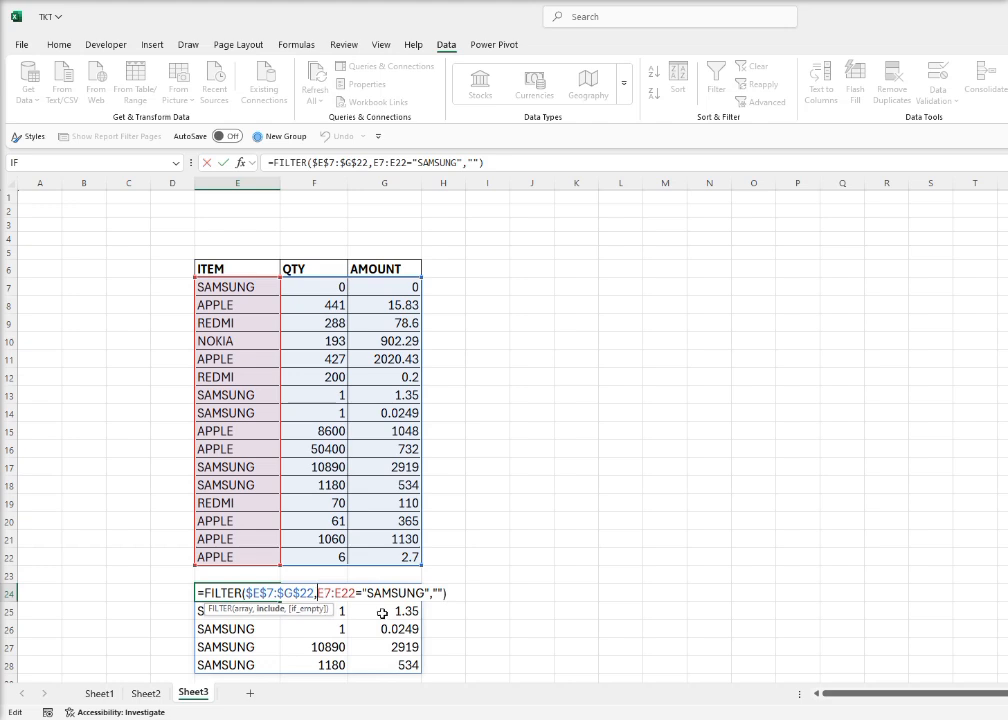
pyautogui.write('(')
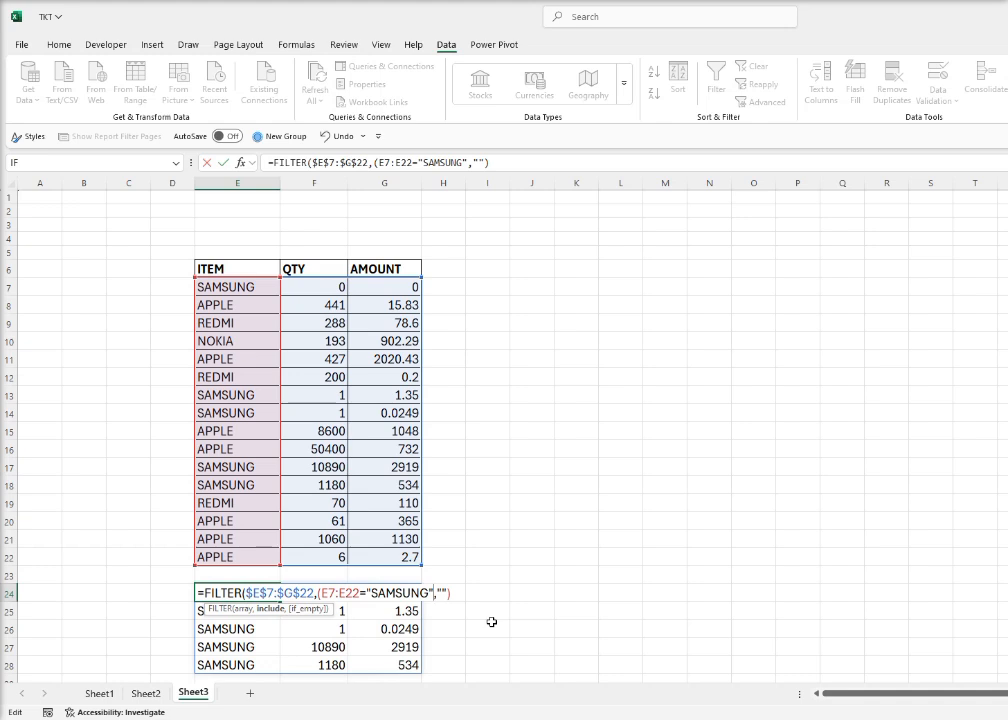
pyautogui.write(')')
pyautogui.write('*')
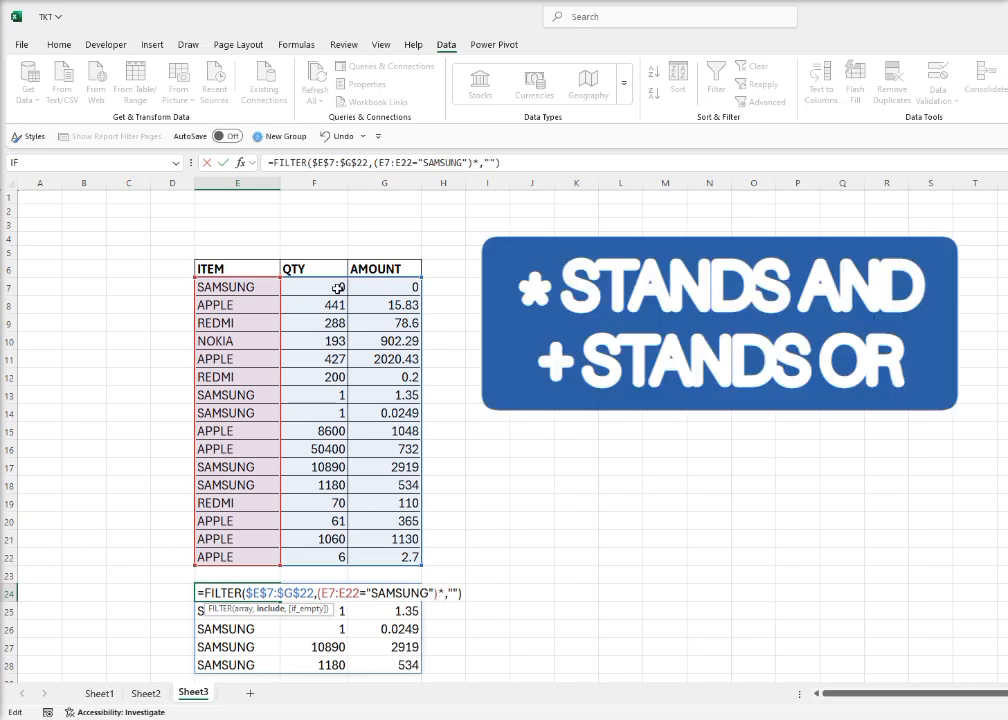
# Add the second condition (F7:F22>1000) to the FILTER formula and commit it
pyautogui.moveTo(337, 287); pyautogui.dragTo(316, 559)
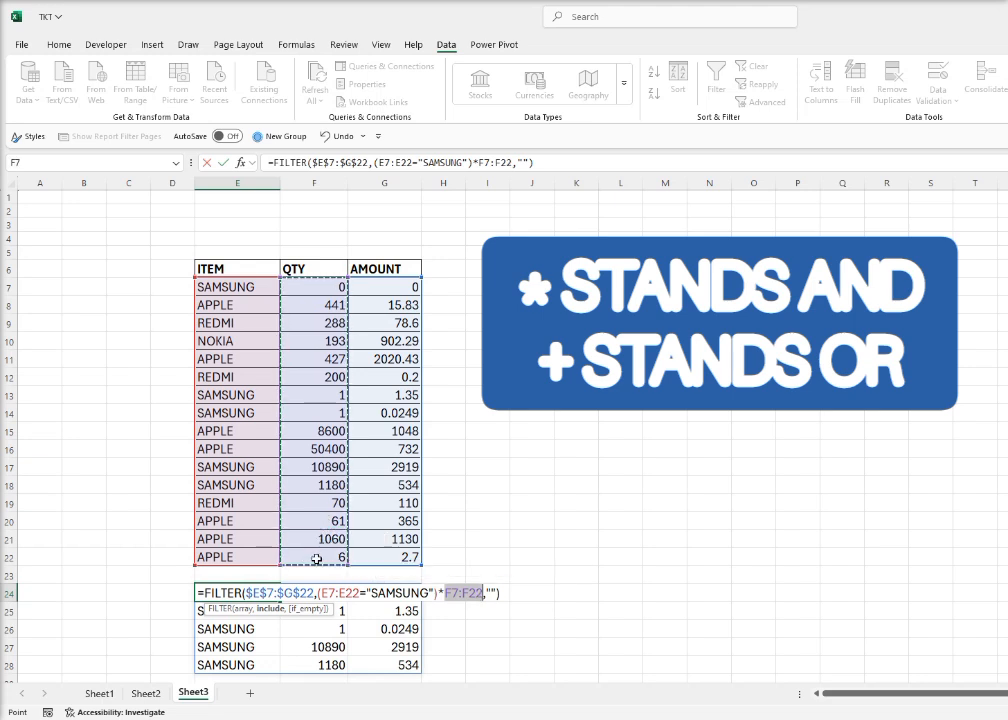
pyautogui.write('>')
pyautogui.press('End')
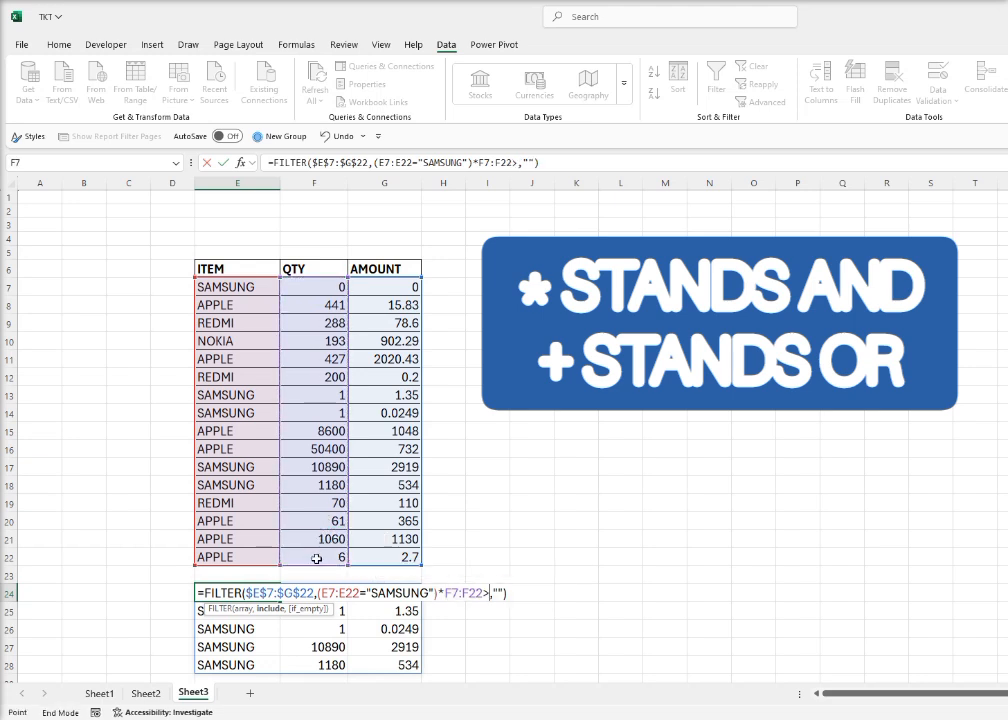
pyautogui.write('1000')
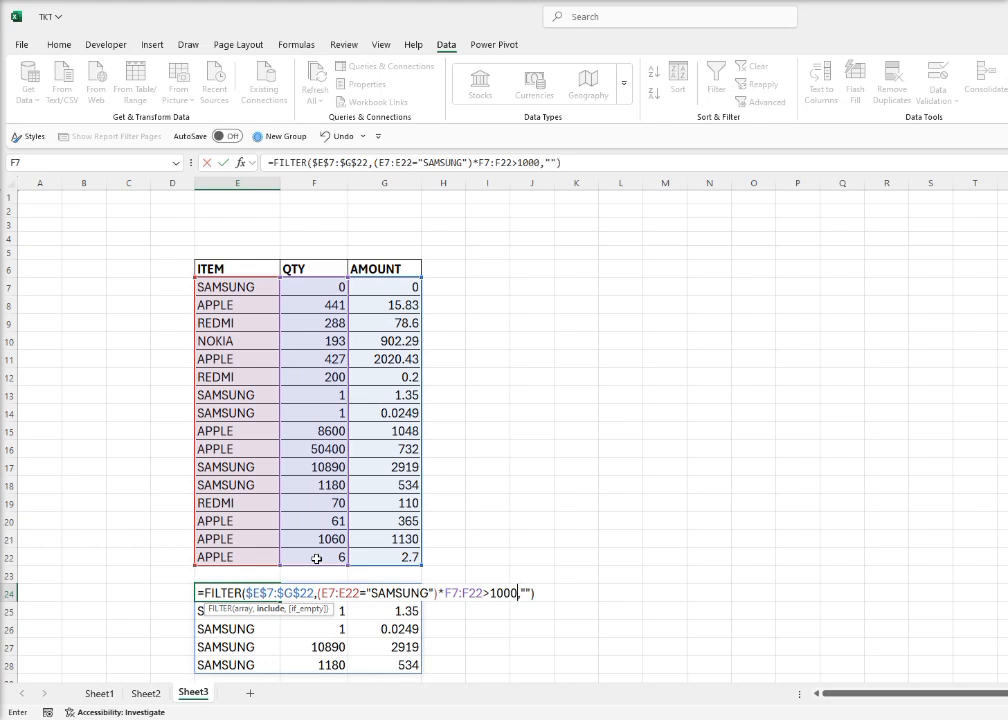
pyautogui.write(')')
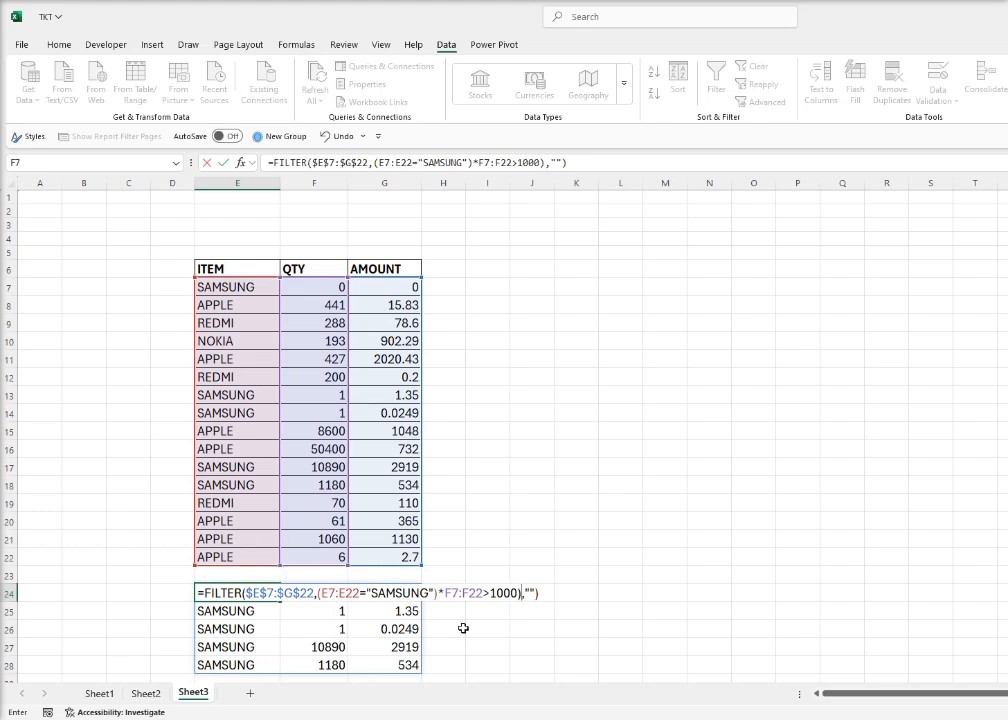
pyautogui.click(445, 594)
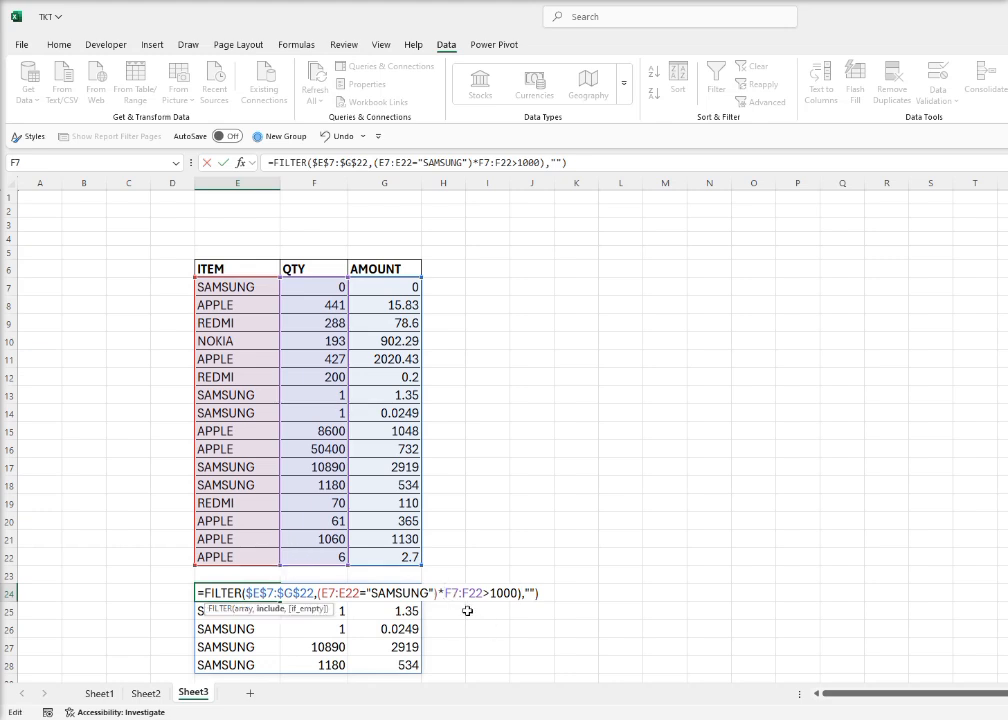
pyautogui.write('(')
pyautogui.press('Return')
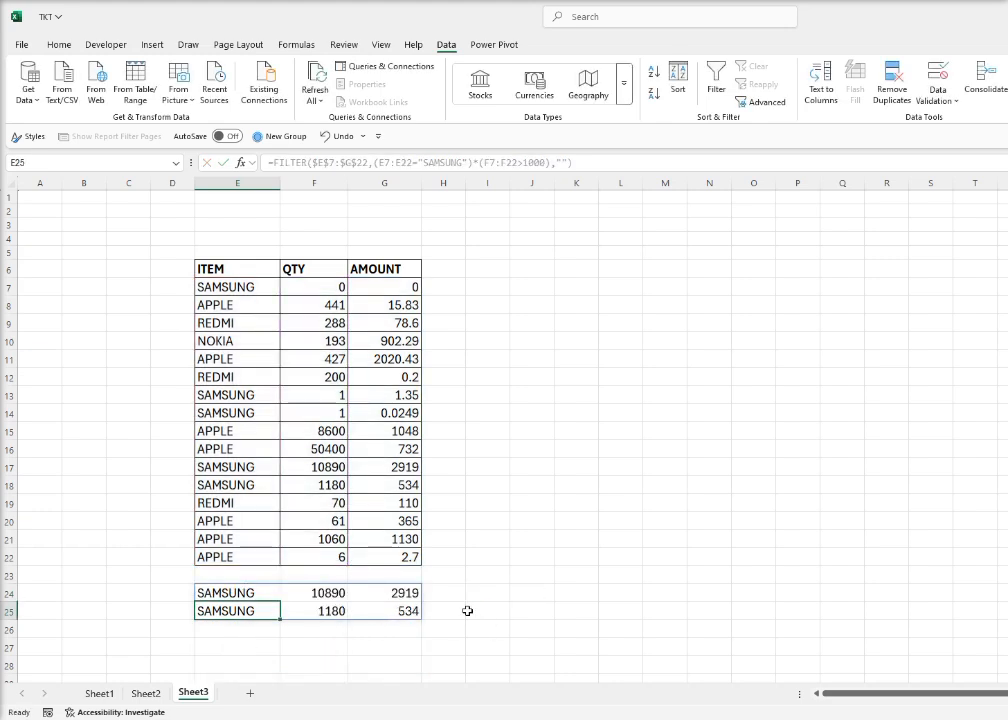
# Change E24's formula to OR logic with + between the conditions and make the quantity condition F7:F22=1000
pyautogui.click(266, 592)
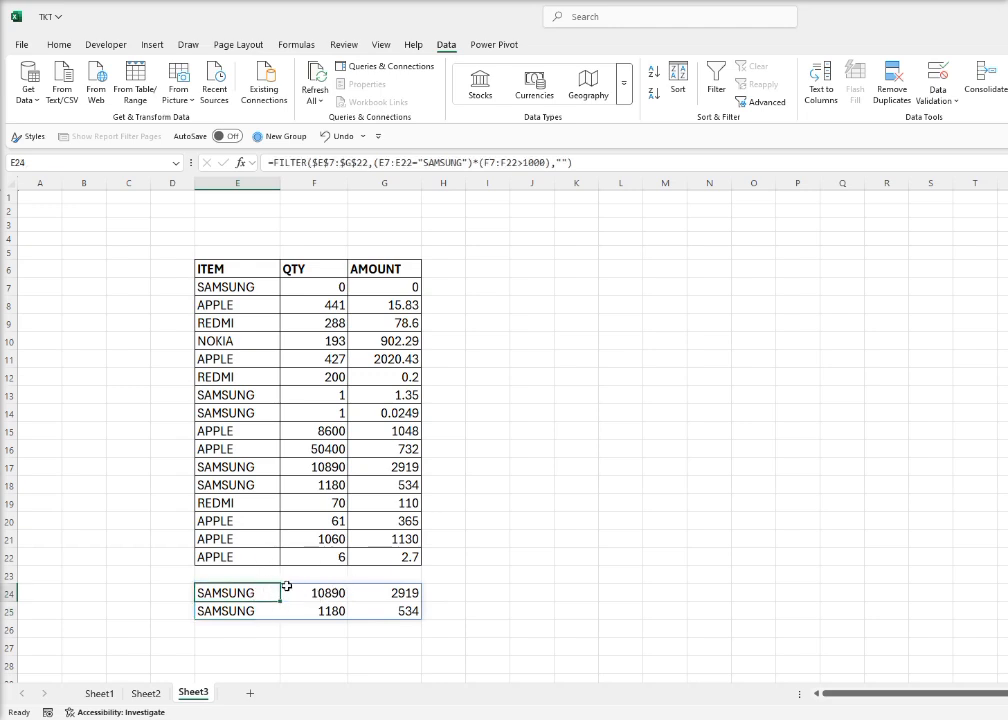
pyautogui.click(478, 161)
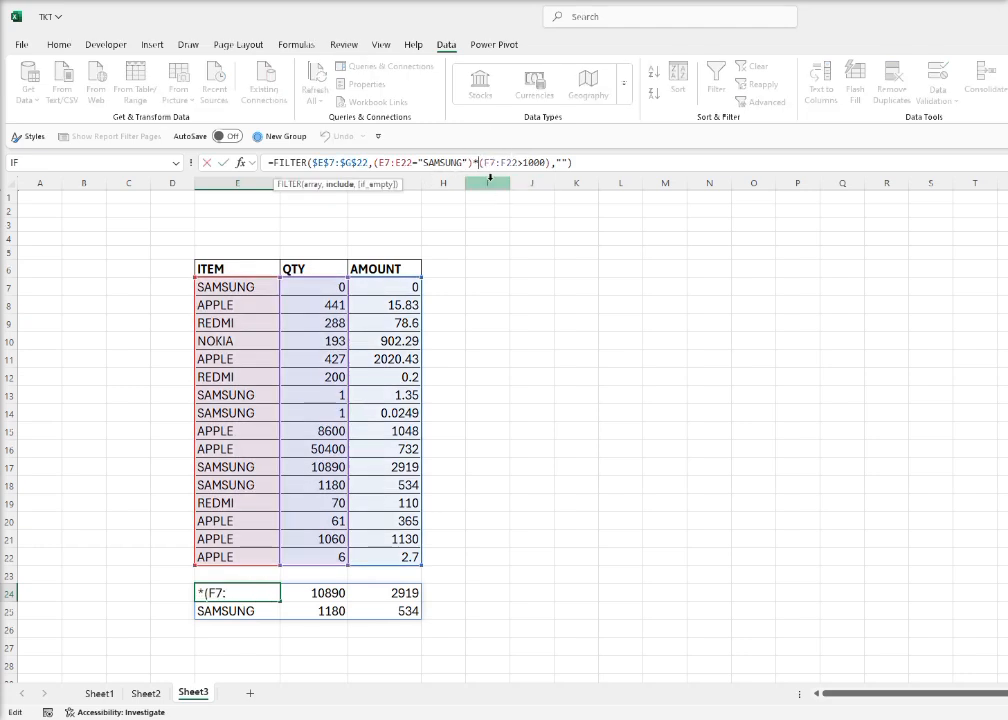
pyautogui.press('BackSpace')
pyautogui.write('+')
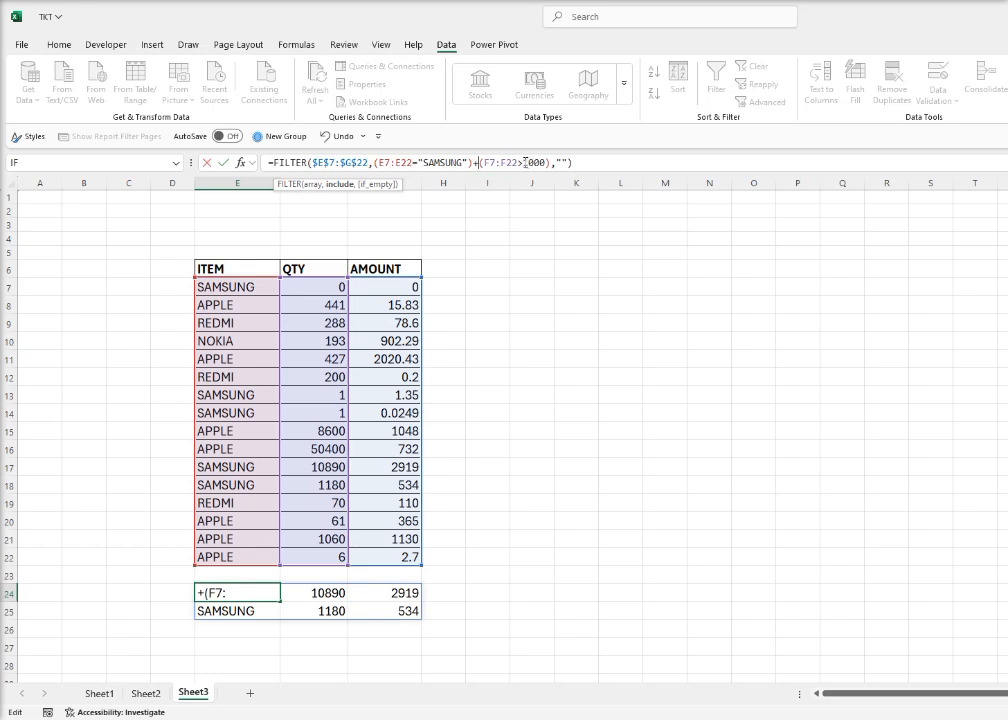
pyautogui.click(524, 161)
pyautogui.press('BackSpace')
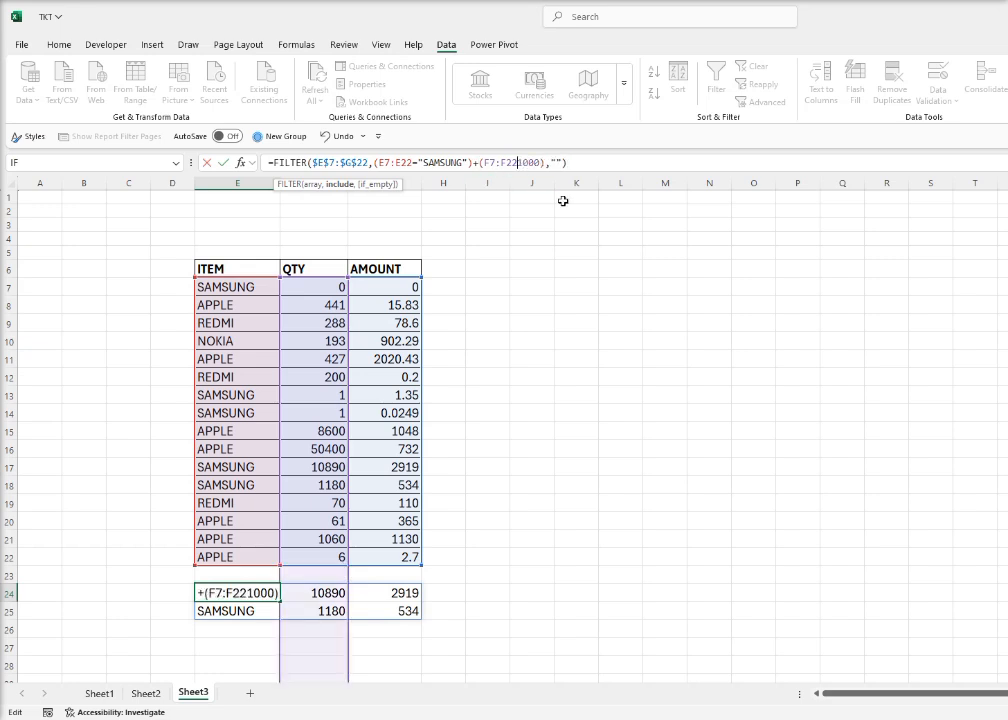
pyautogui.write('=')
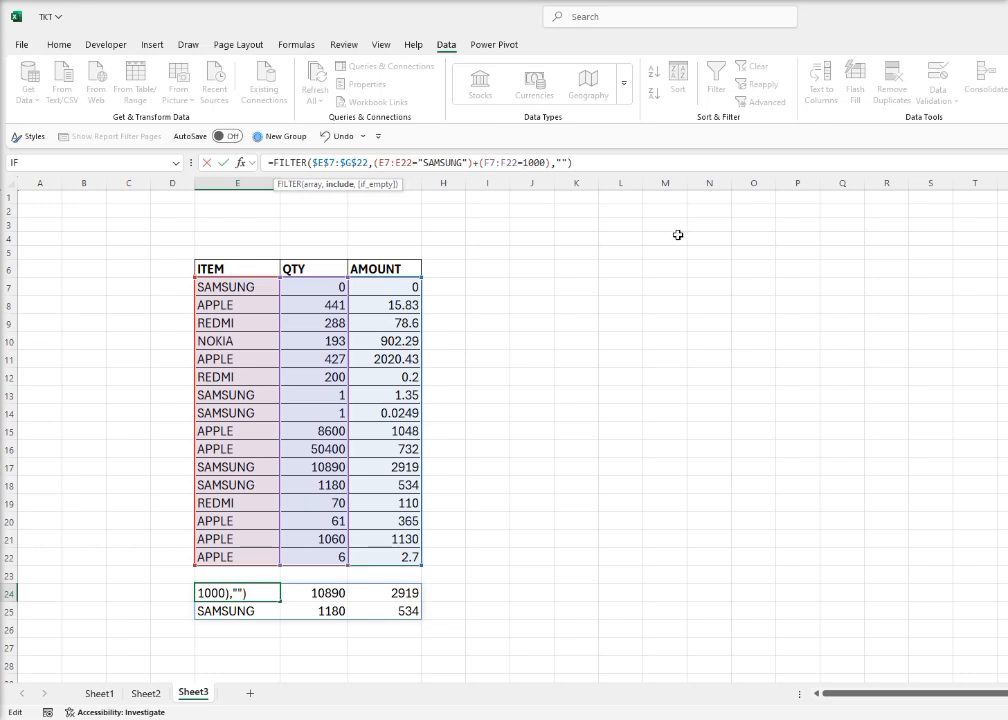
pyautogui.press('Return')
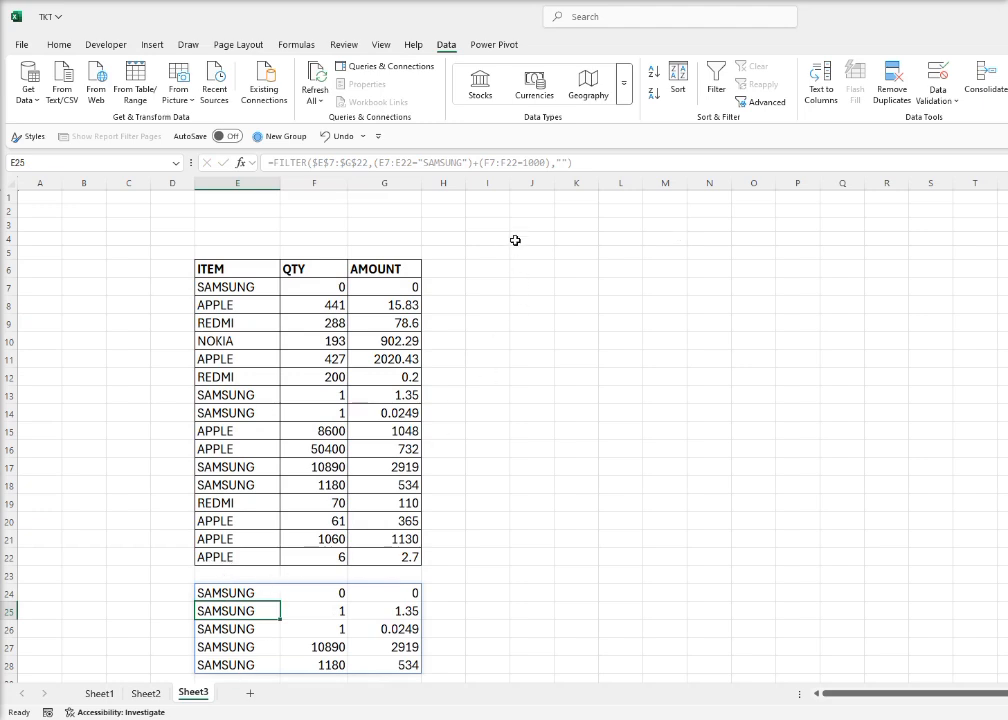
# Set the quantity criterion in E24's FILTER formula to 427, giving (F7:F22=427)
pyautogui.click(543, 163)
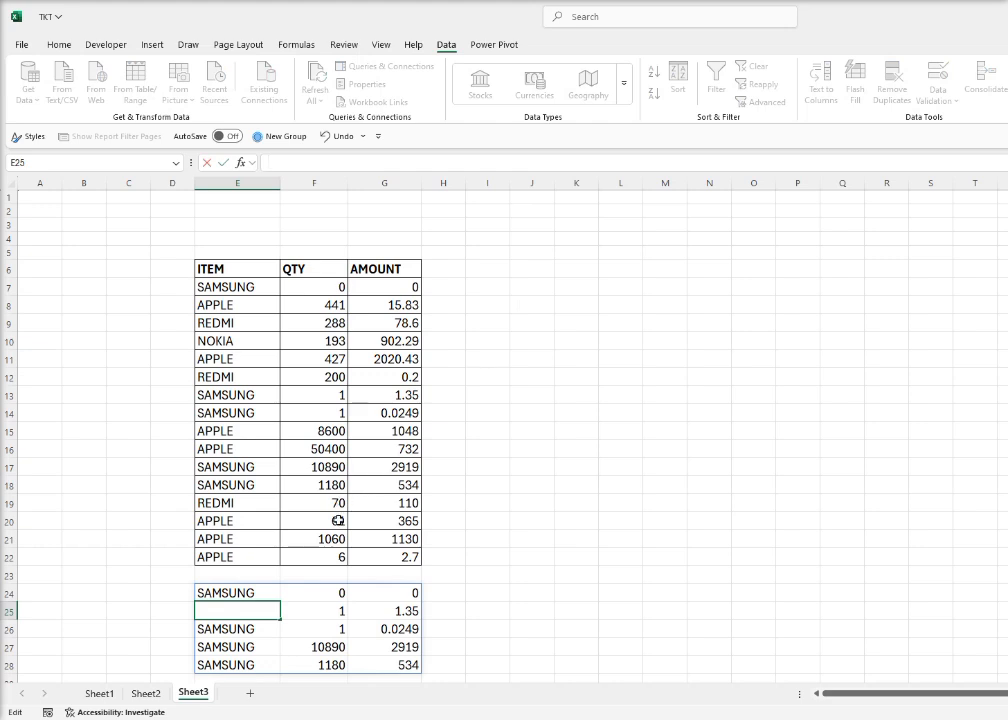
pyautogui.press('Escape')
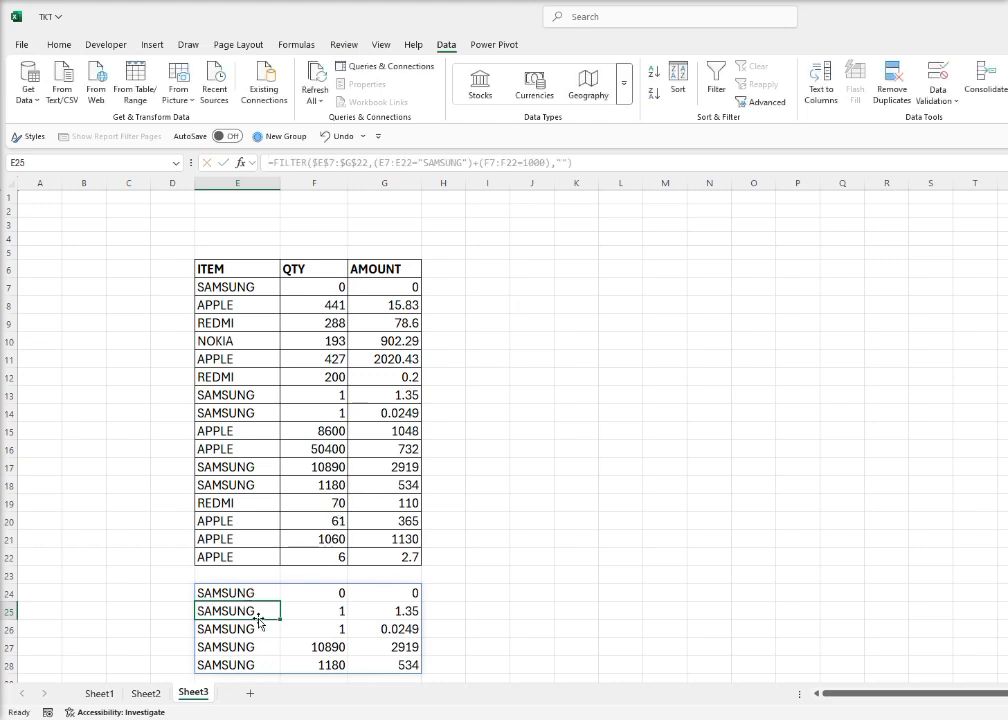
pyautogui.click(263, 592)
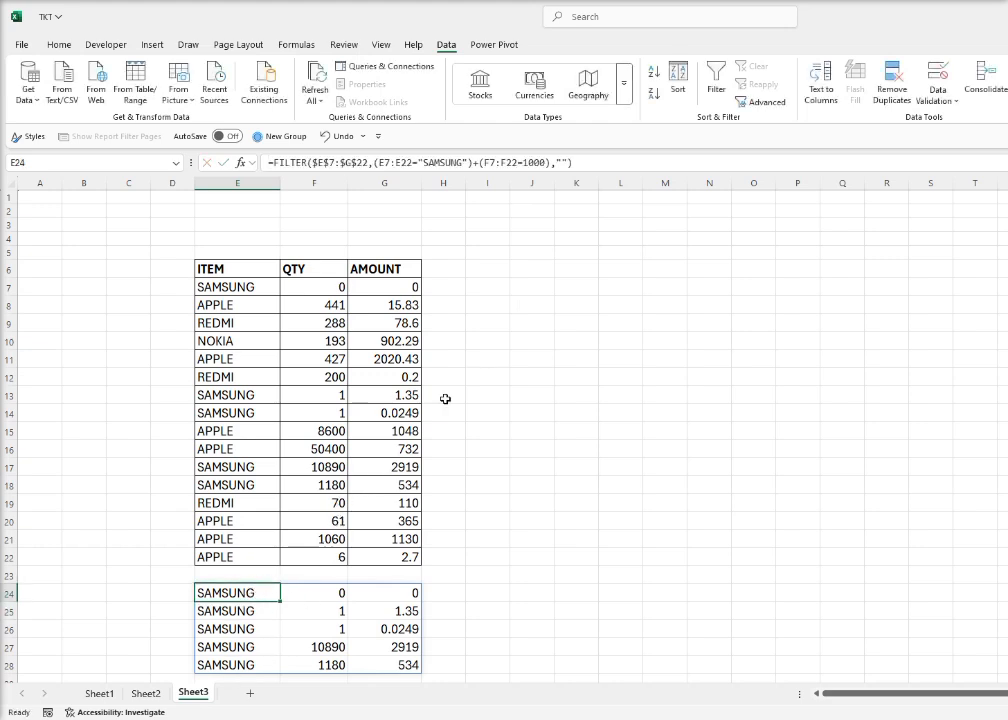
pyautogui.click(548, 163)
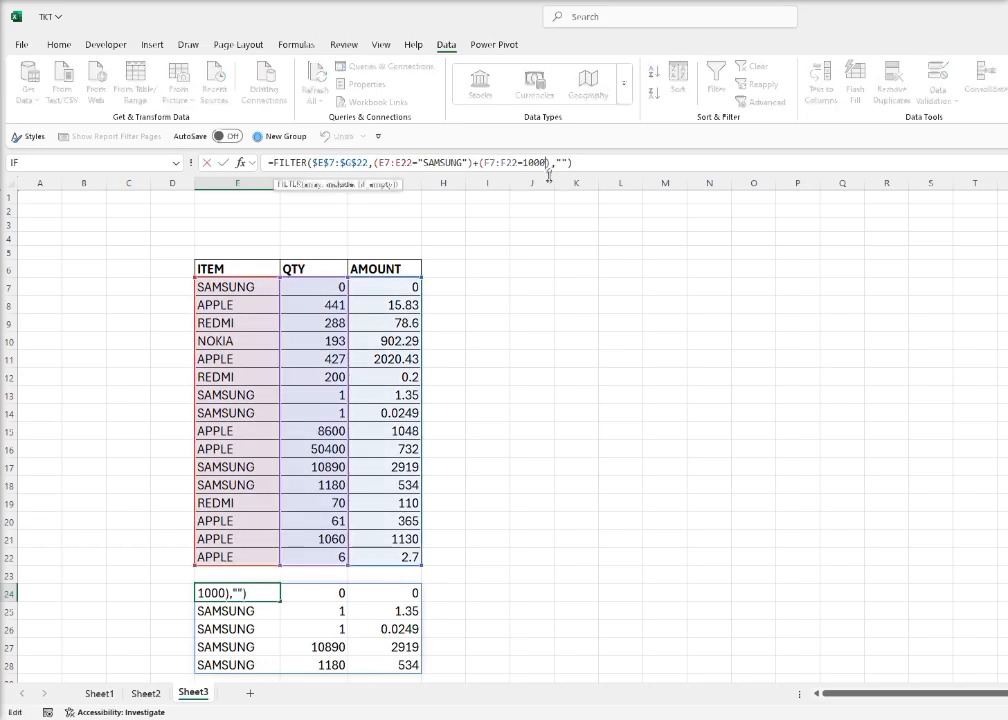
pyautogui.press('BackSpace')
pyautogui.press('BackSpace')
pyautogui.press('BackSpace')
pyautogui.press('BackSpace')
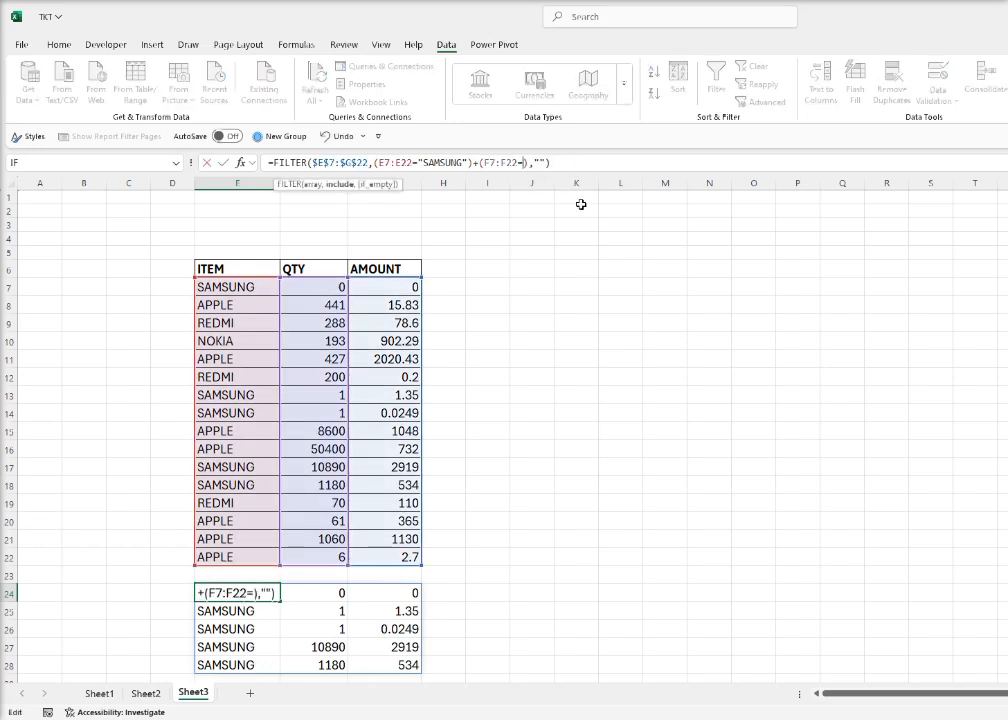
pyautogui.write('427')
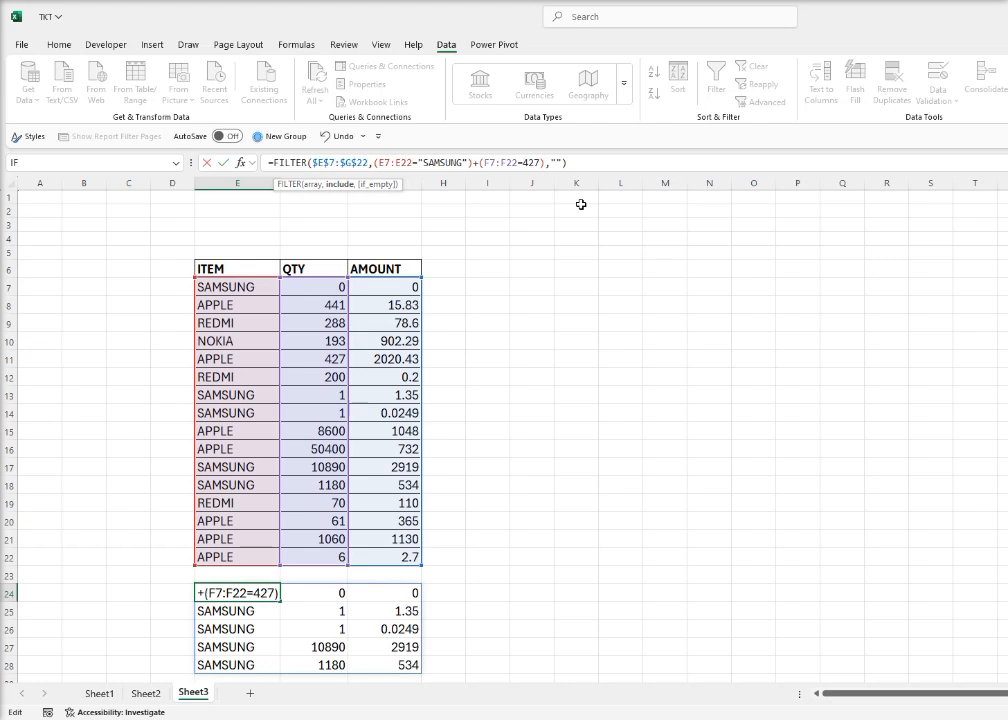
pyautogui.press('Return')
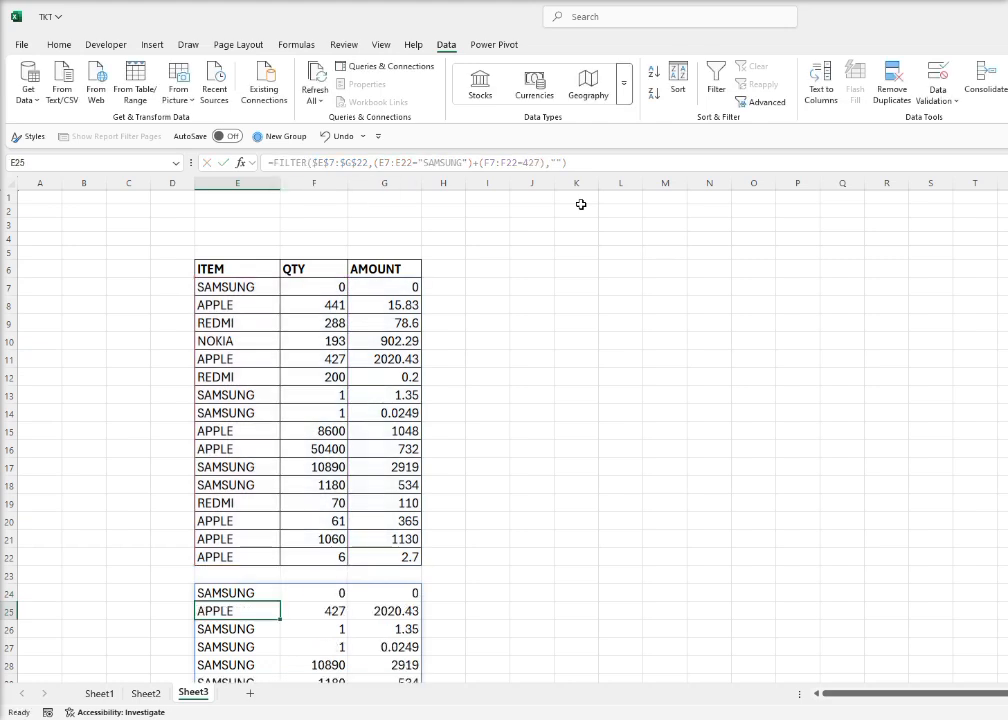
# Compare the APPLE row in the filtered output with its source row 11, and review the whole result from E24
pyautogui.click(333, 610)
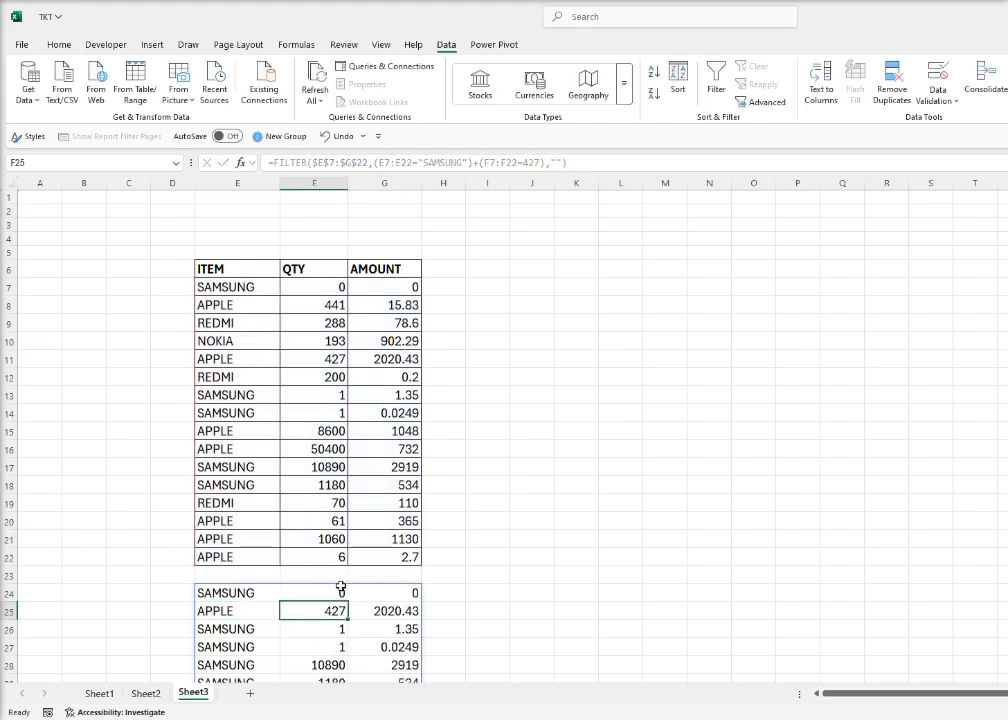
pyautogui.click(302, 362)
pyautogui.moveTo(302, 362); pyautogui.dragTo(266, 359)
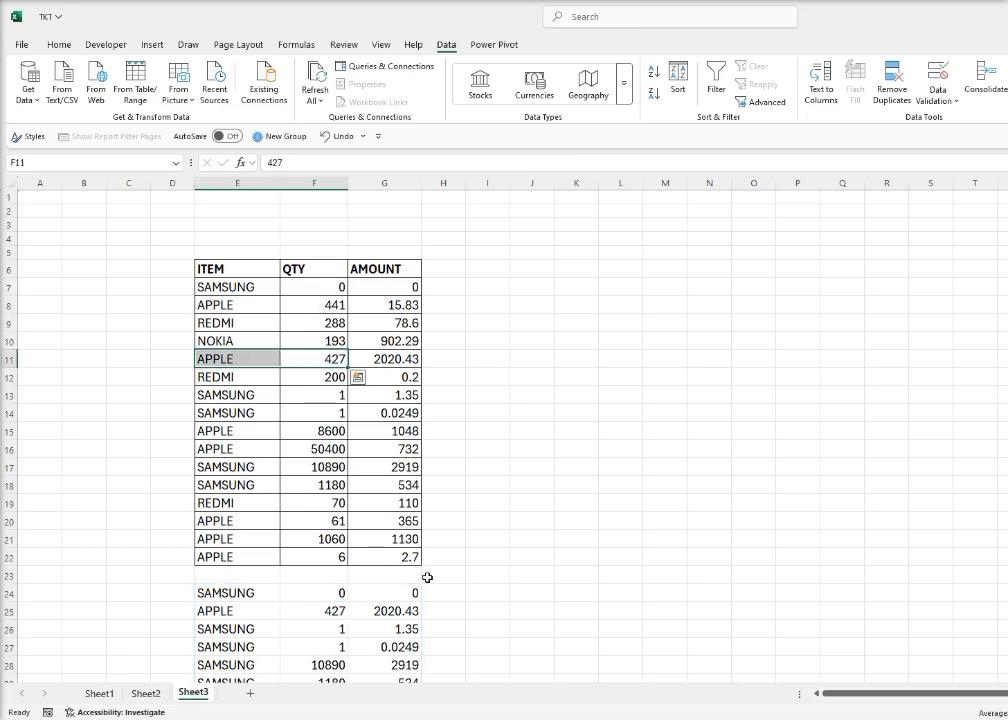
pyautogui.scroll(-1, 420, 580)
pyautogui.click(240, 549)
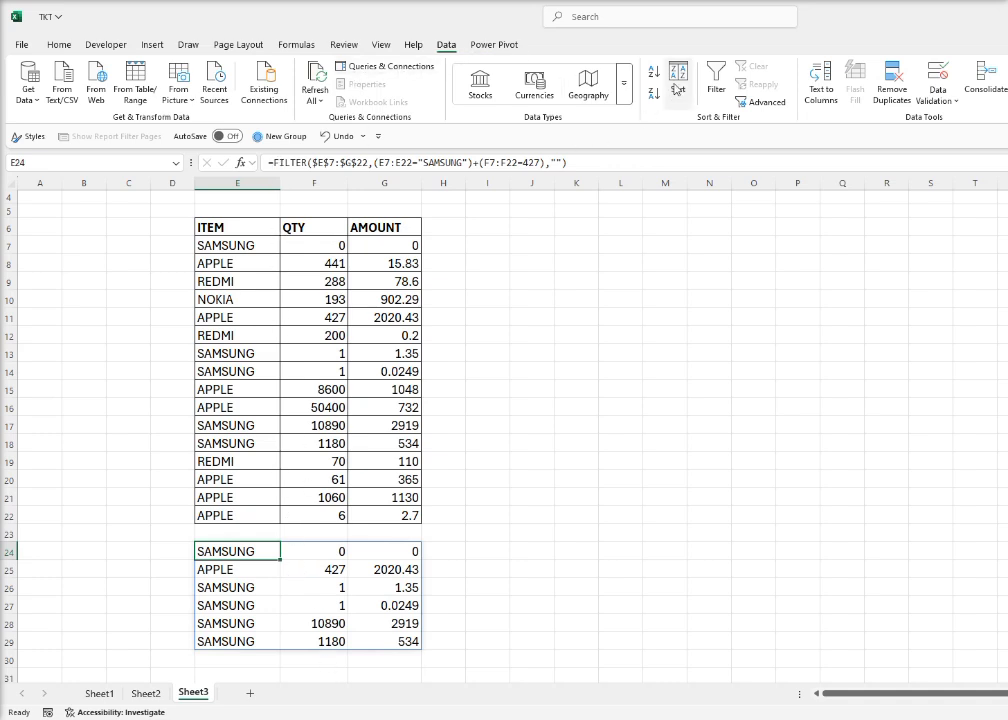
# Wrap E24's FILTER formula in SORT with sort index 2 and sort order 1 for ascending quantity
pyautogui.scroll(1, 333, 409)
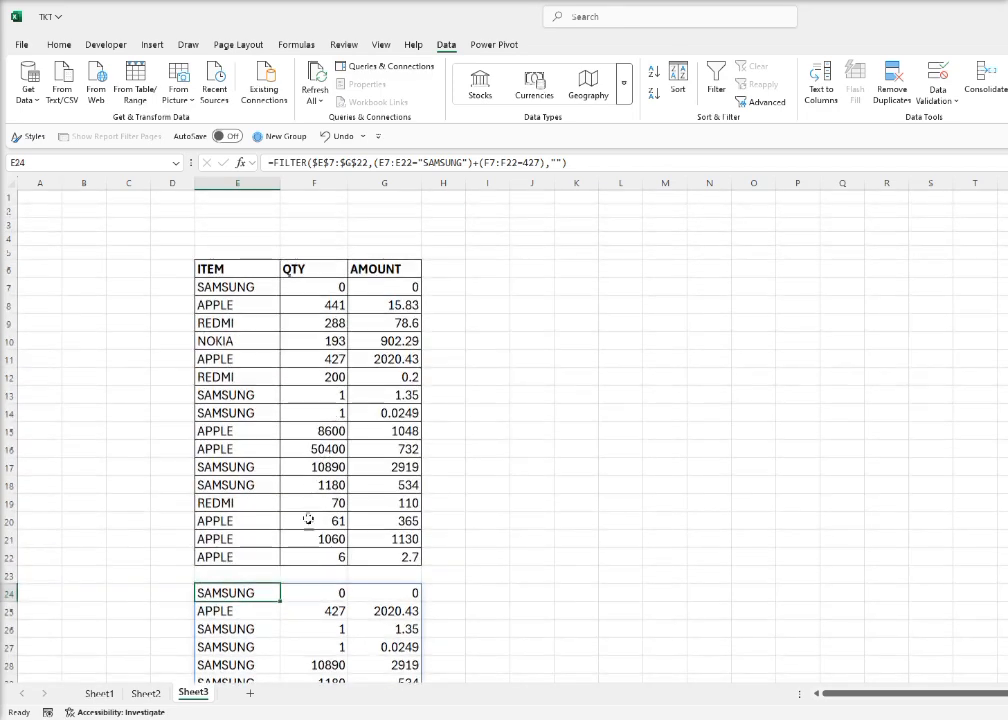
pyautogui.click(271, 162)
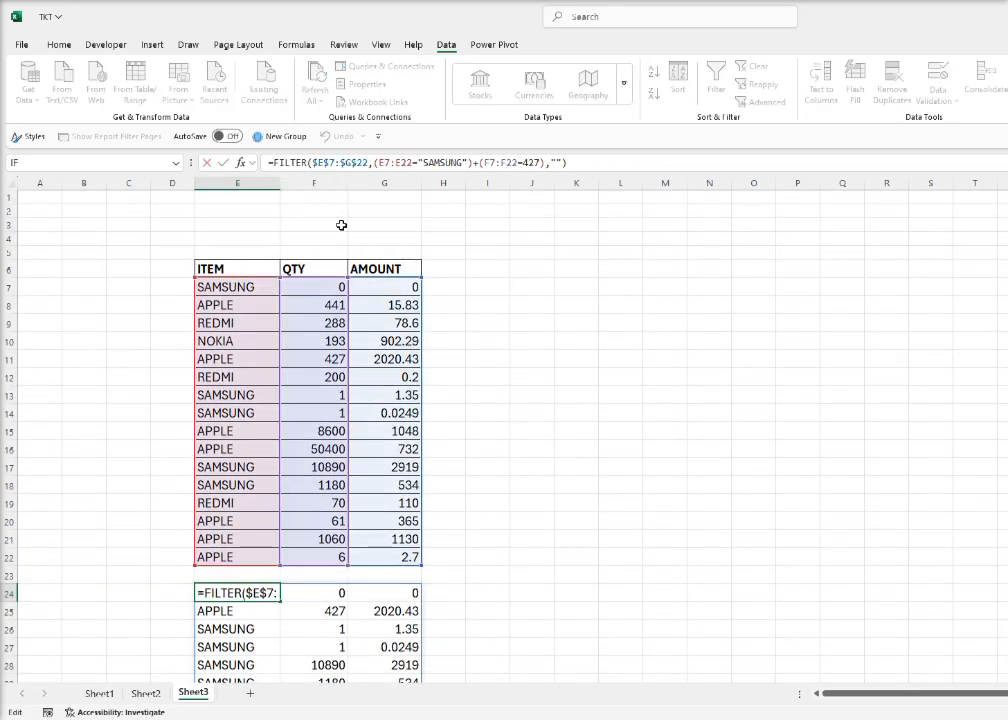
pyautogui.write('SORT')
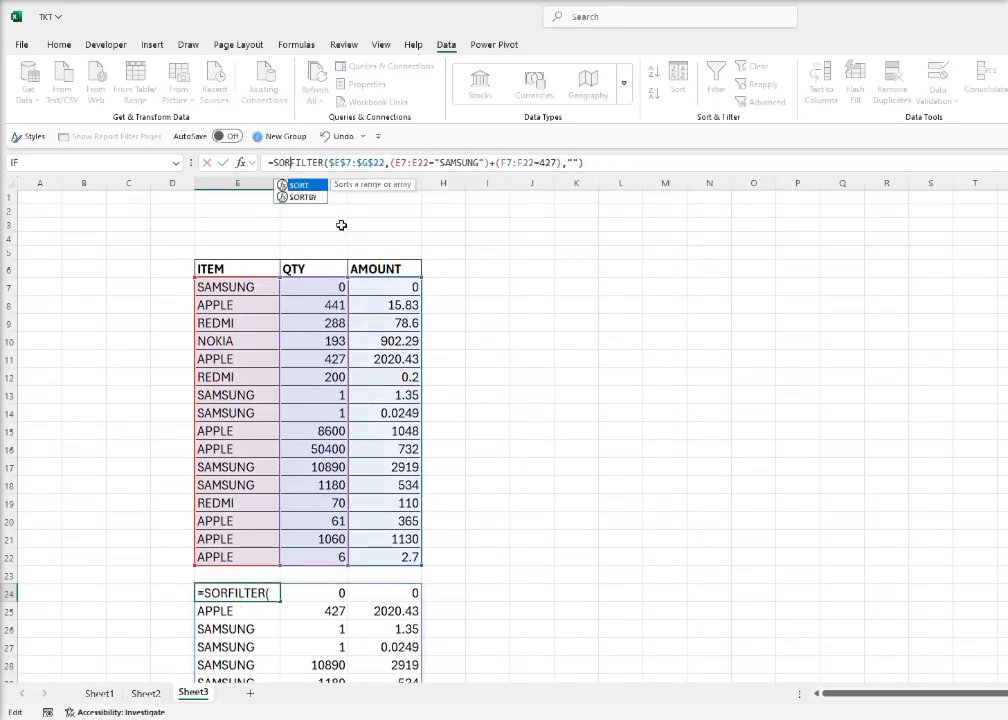
pyautogui.write('(')
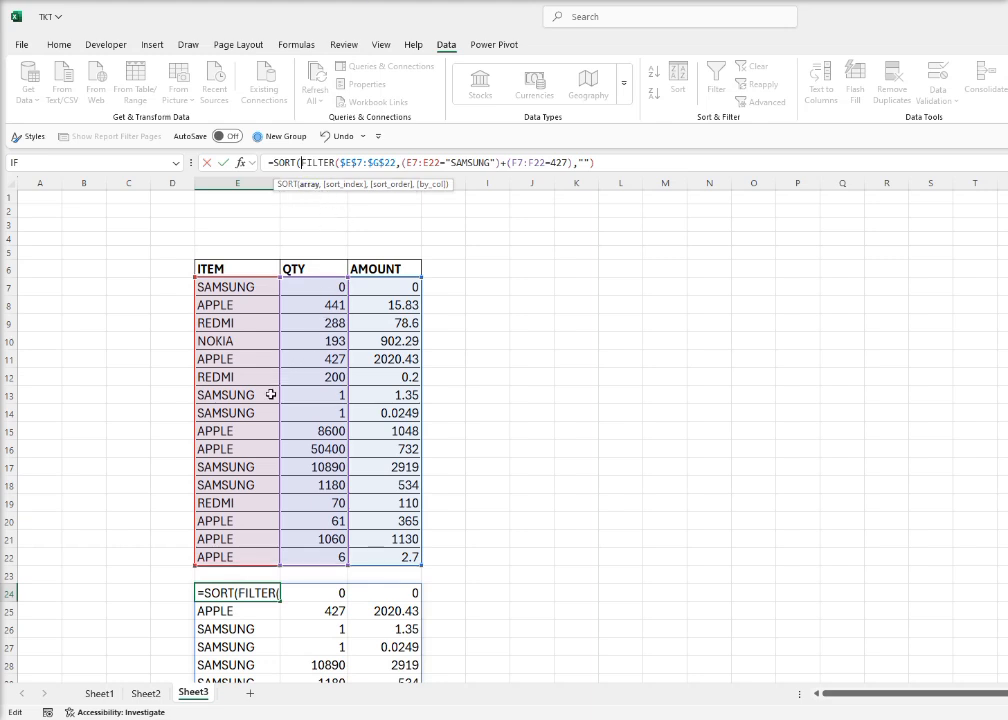
pyautogui.click(610, 165)
pyautogui.write(',2')
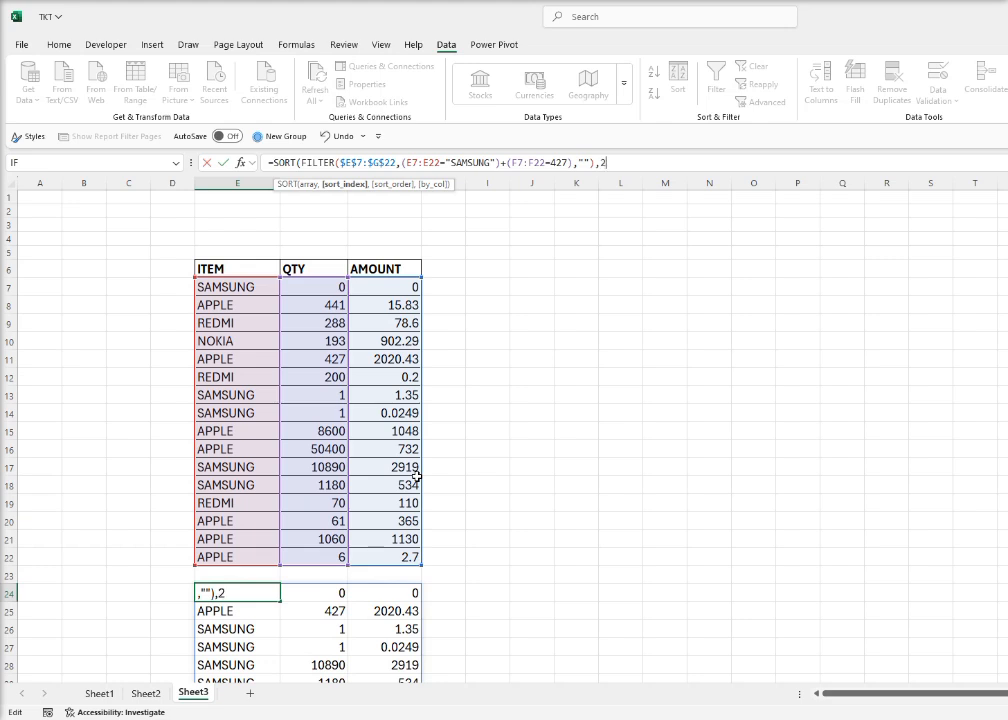
pyautogui.write(',')
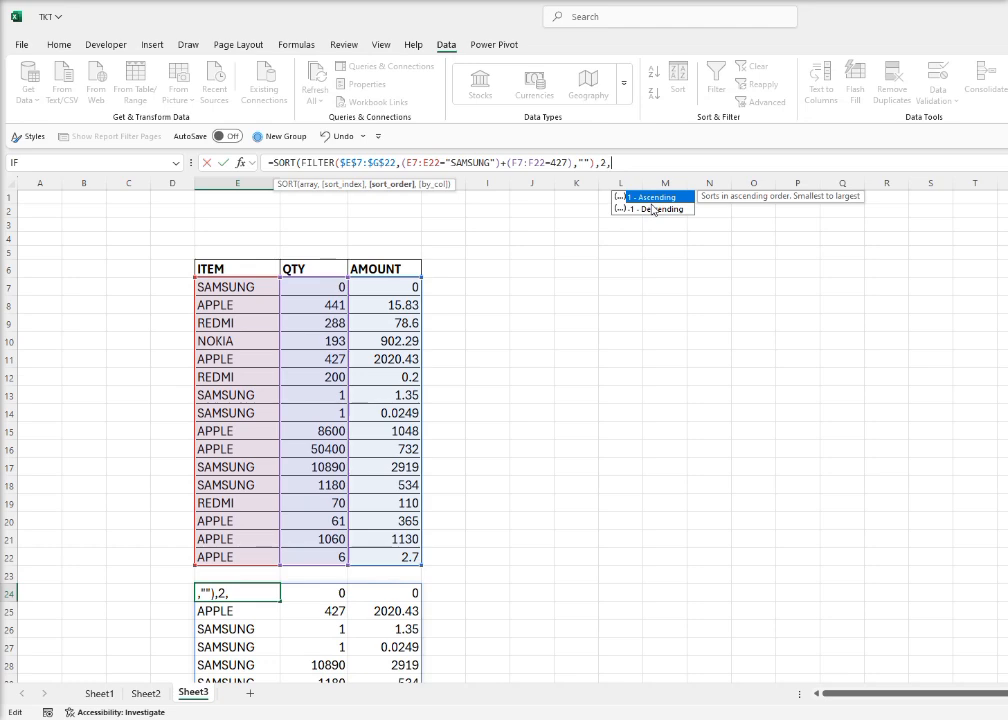
pyautogui.write('1')
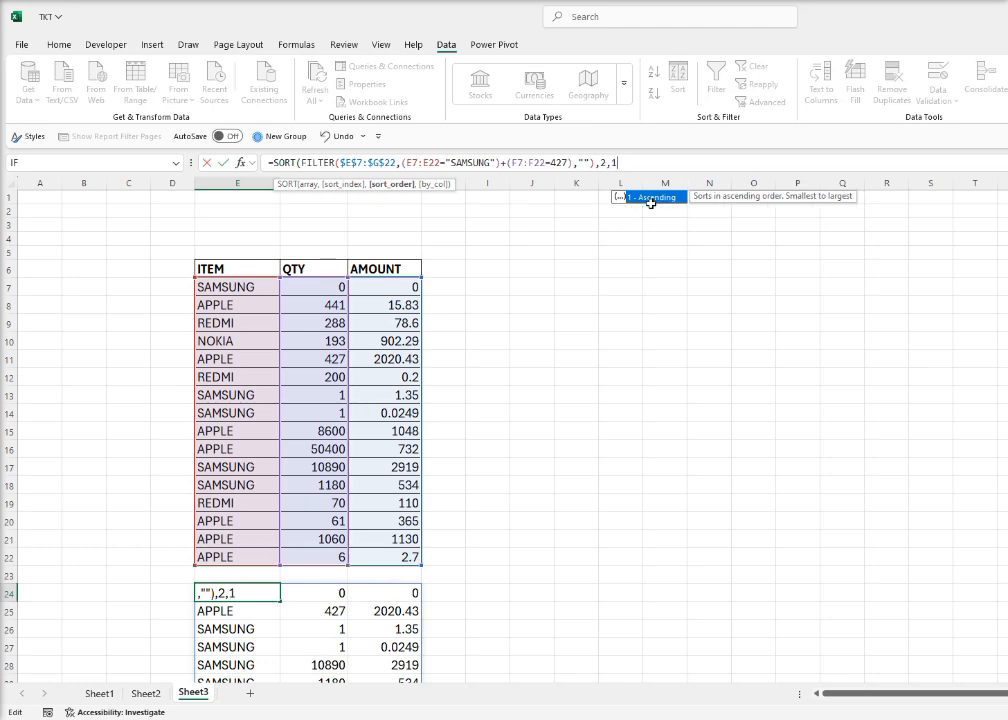
pyautogui.write(')')
pyautogui.press('Return')
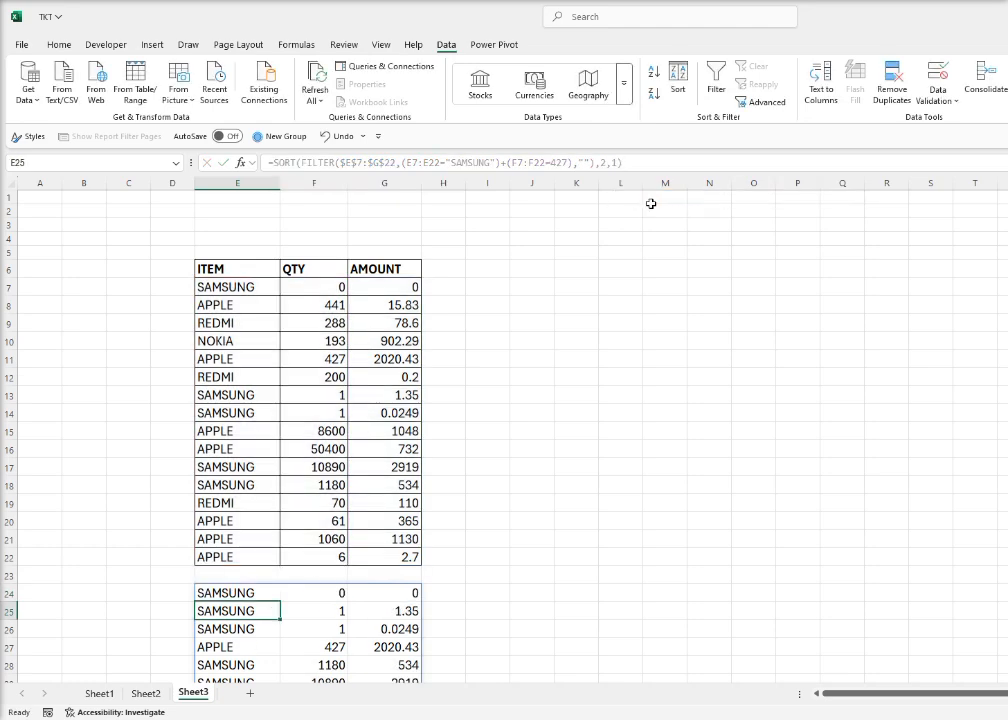
# Change the sort order argument in E24's SORT formula to -1 for descending order
pyautogui.scroll(-2, 494, 434)
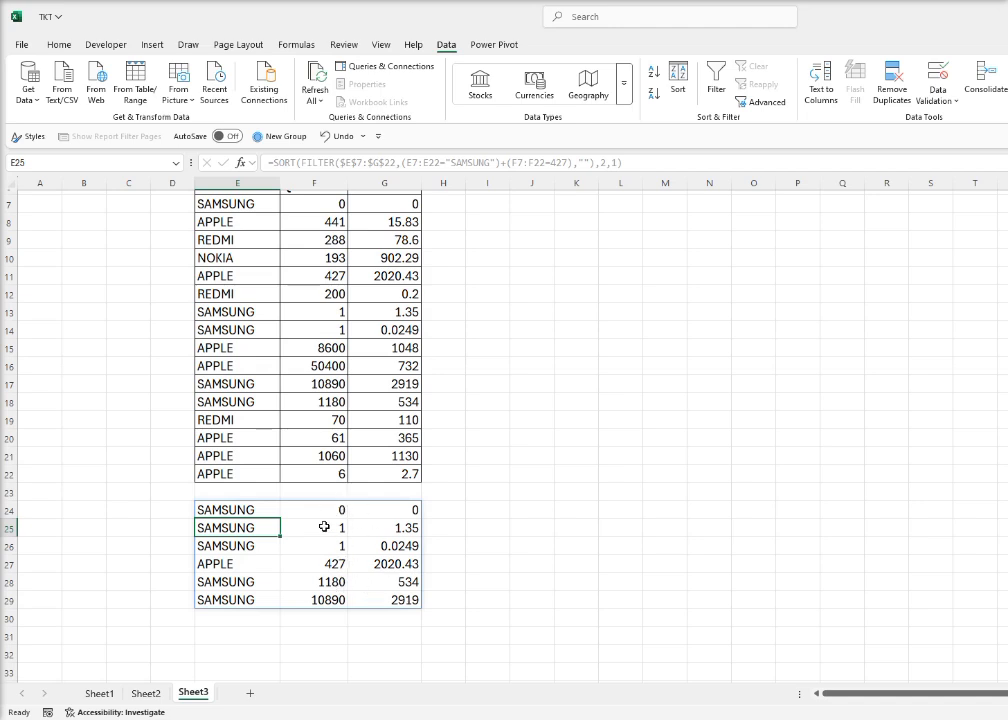
pyautogui.click(260, 505)
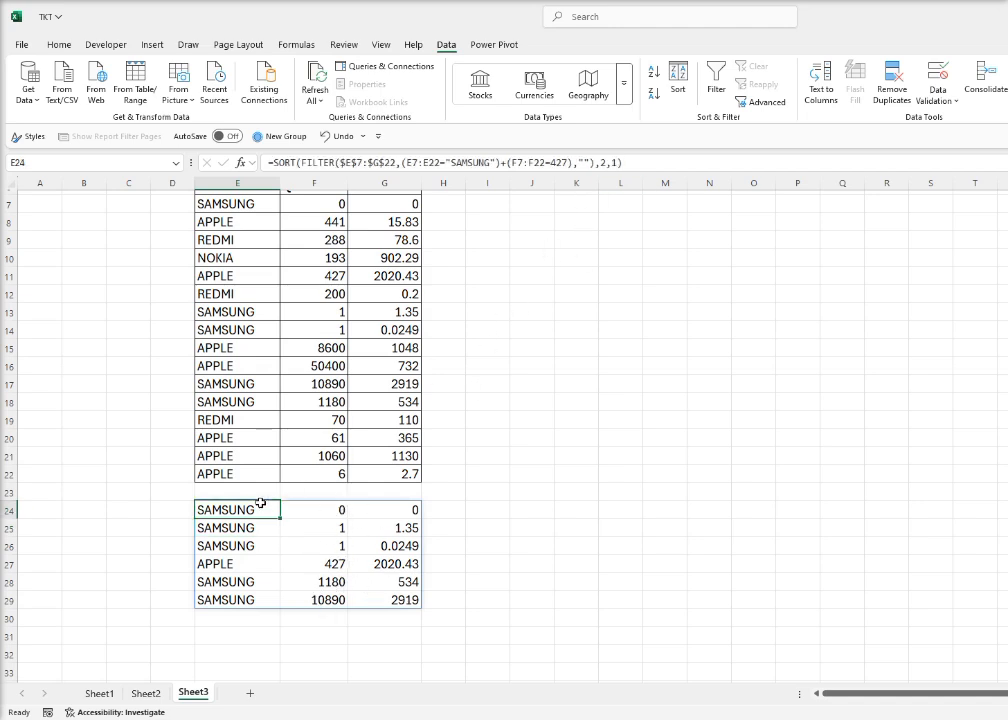
pyautogui.click(610, 162)
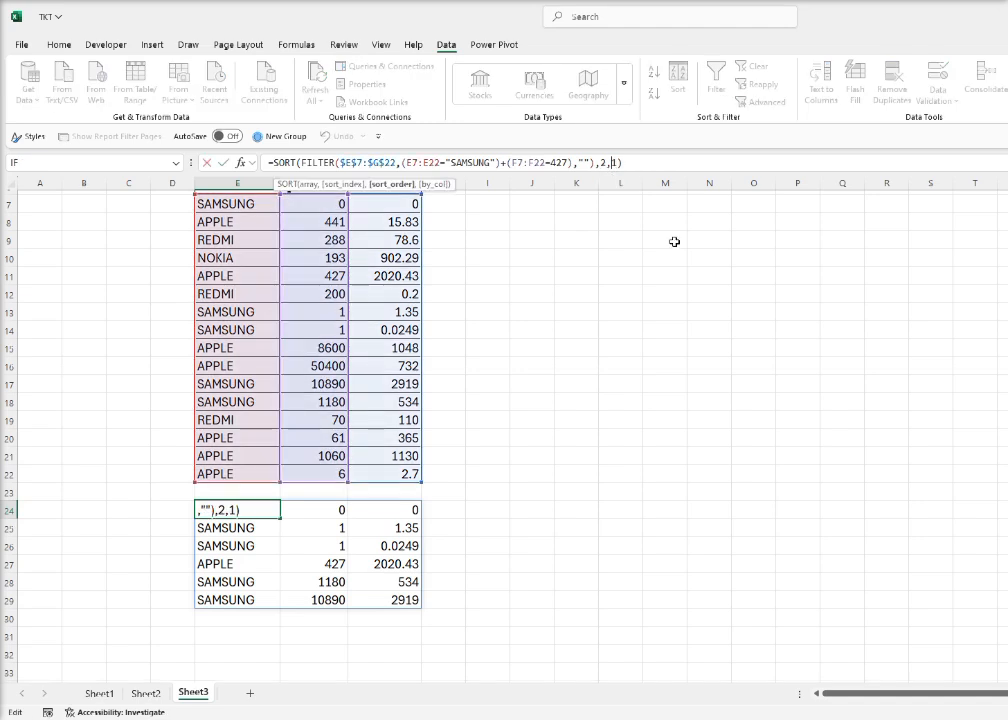
pyautogui.write('-')
pyautogui.press('Return')
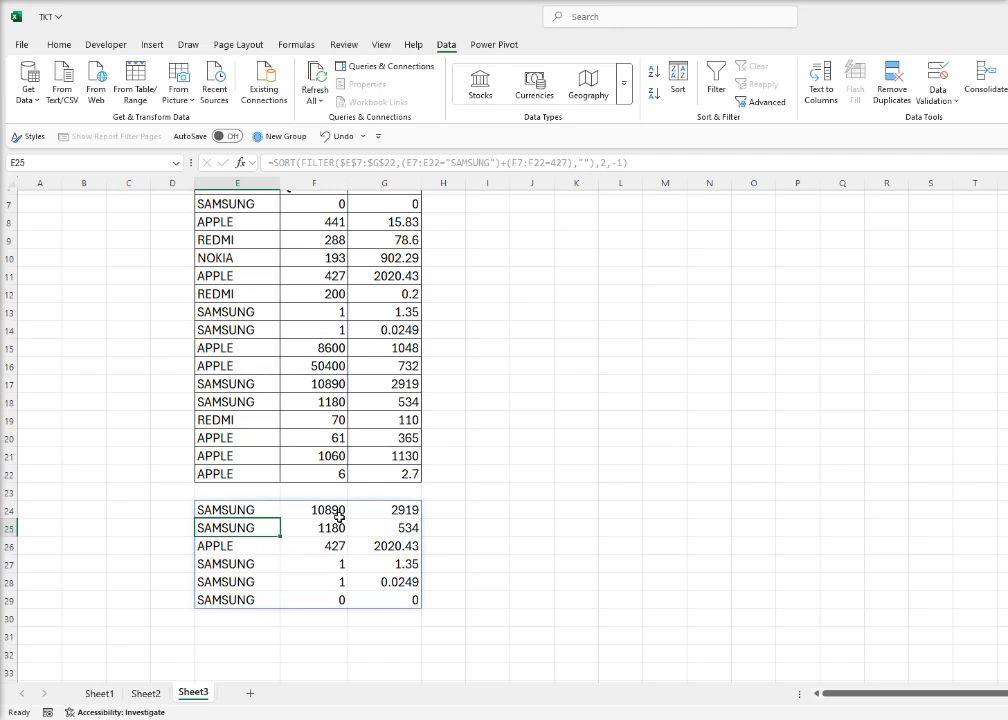
pyautogui.click(251, 645)
pyautogui.click(250, 612)
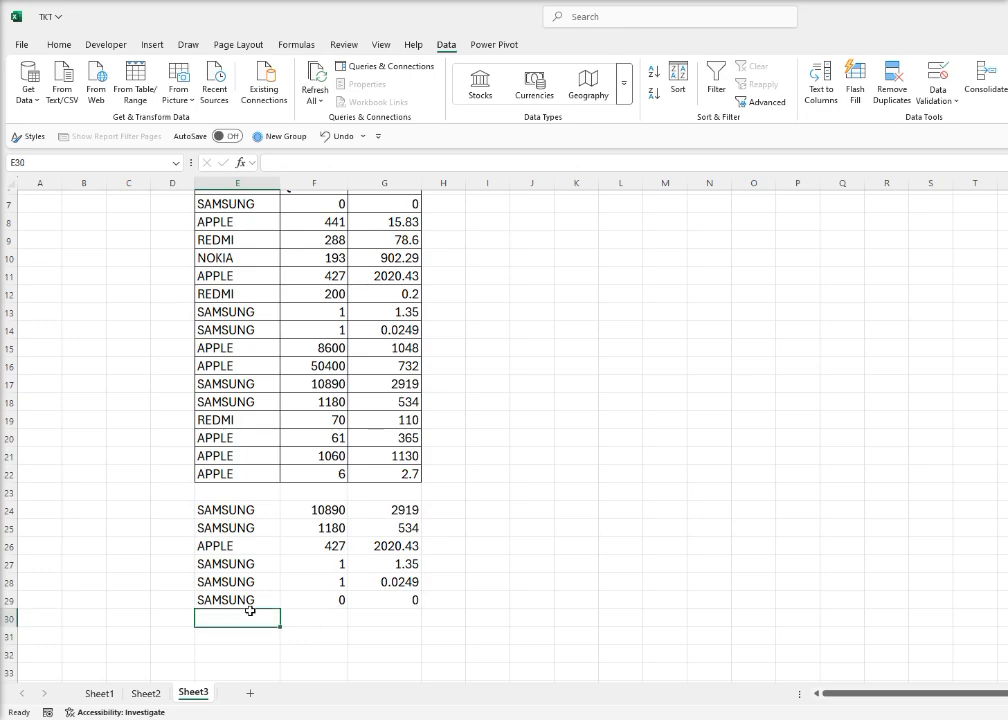
pyautogui.click(248, 652)
pyautogui.scroll(2, 332, 477)
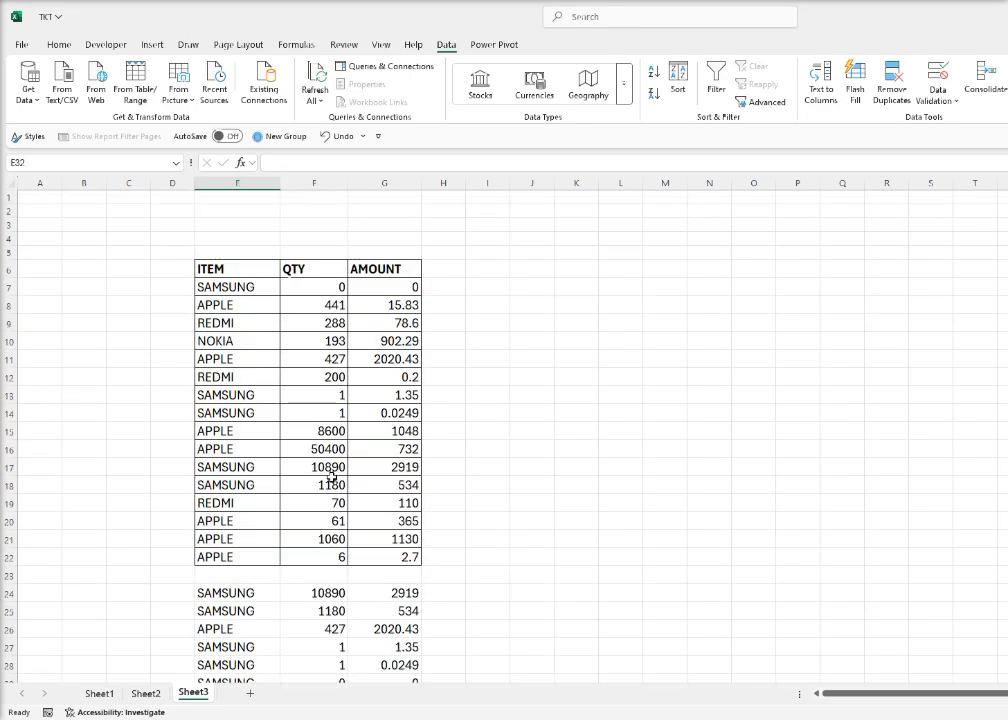
pyautogui.click(214, 267)
pyautogui.hotkey('ctrl', 'c')
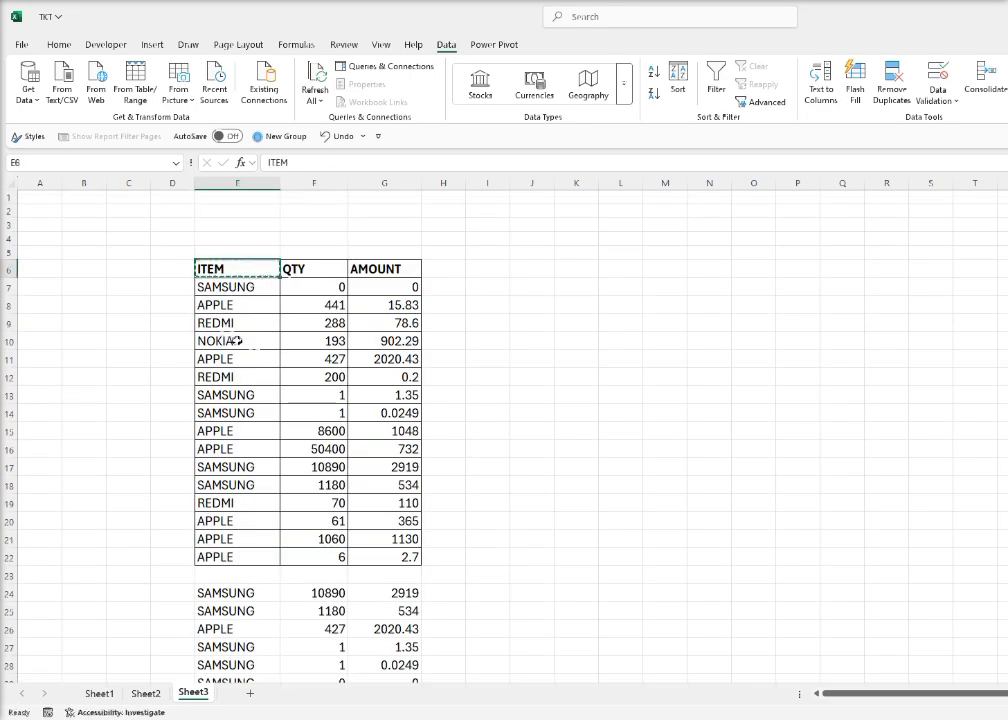
pyautogui.scroll(-6, 288, 364)
pyautogui.scroll(2, 310, 343)
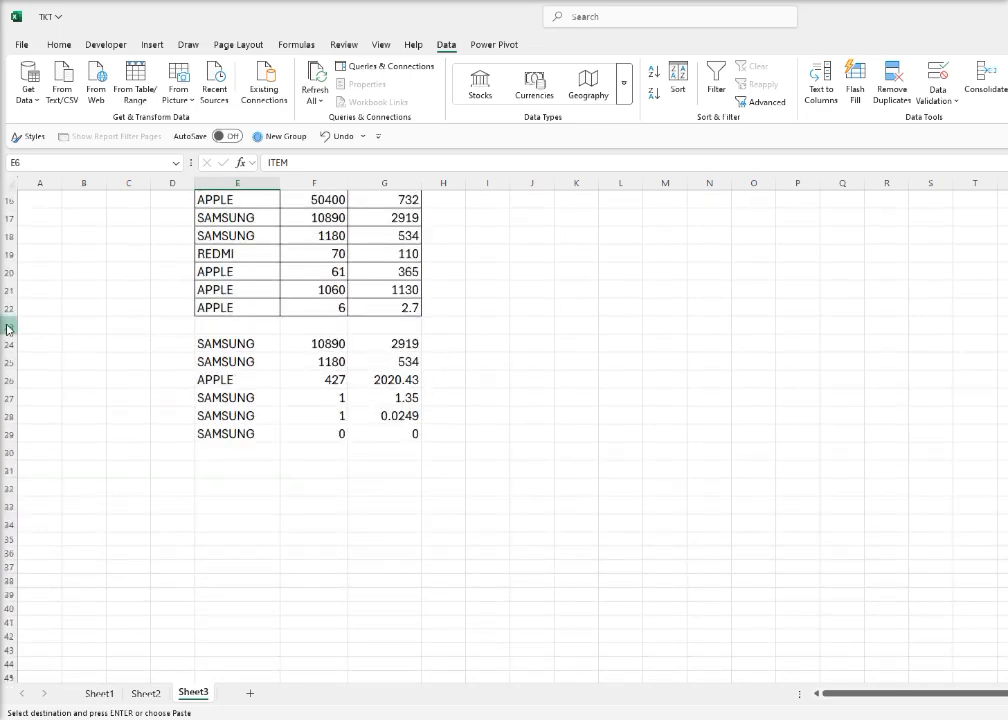
pyautogui.press('Escape')
# Insert a blank row at row 23, between the source table and the filtered output
pyautogui.scroll(5, 106, 464)
pyautogui.scroll(-2, 150, 482)
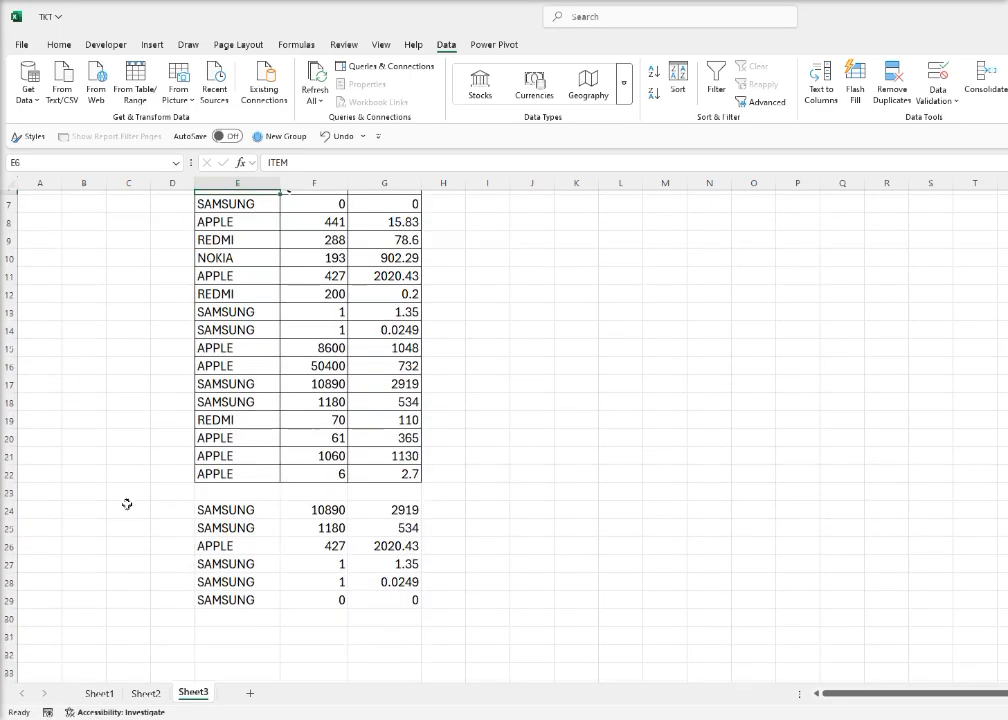
pyautogui.click(6, 492)
pyautogui.rightClick(6, 492)
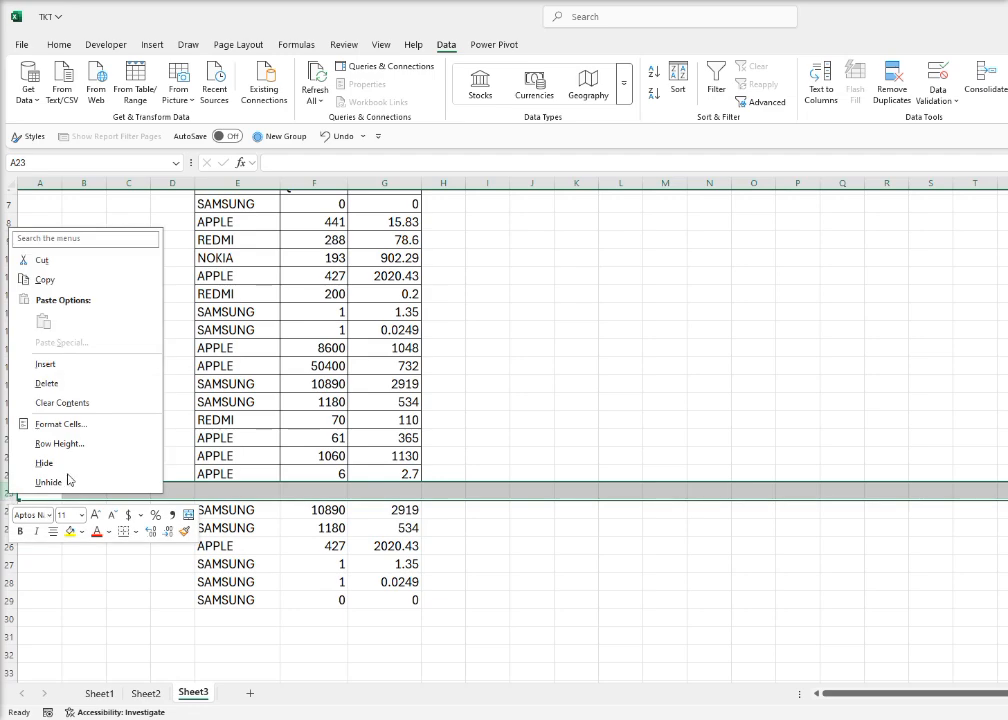
pyautogui.click(84, 365)
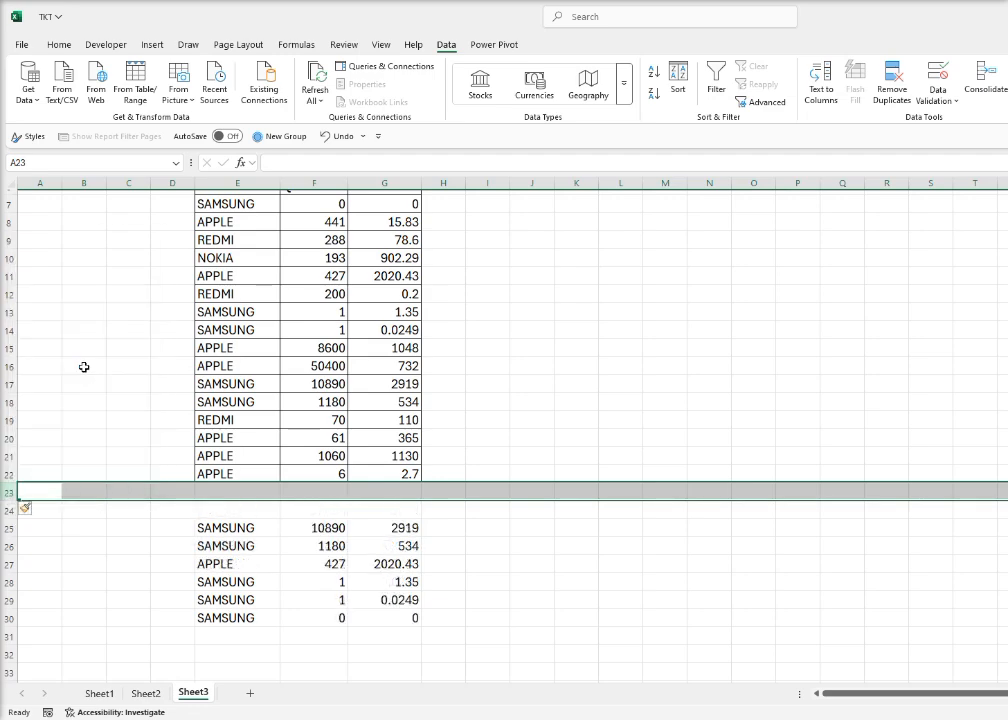
# Copy the ITEM header from E6 into cell E24 above the filtered output
pyautogui.click(255, 508)
pyautogui.scroll(2, 254, 306)
pyautogui.click(236, 268)
pyautogui.hotkey('ctrl', 'c')
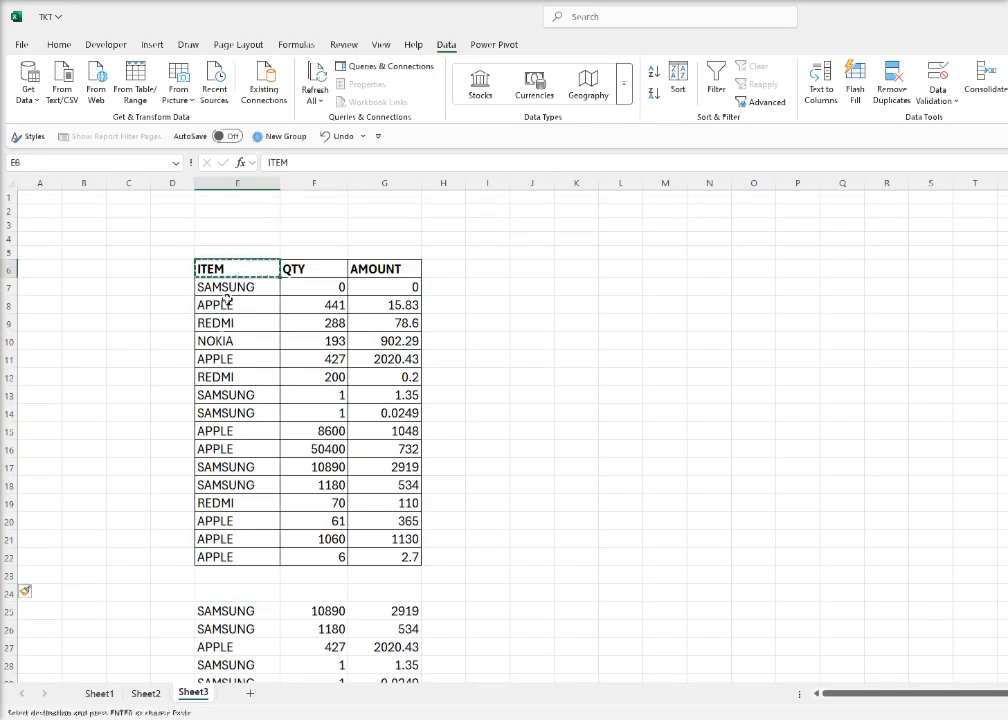
pyautogui.click(230, 591)
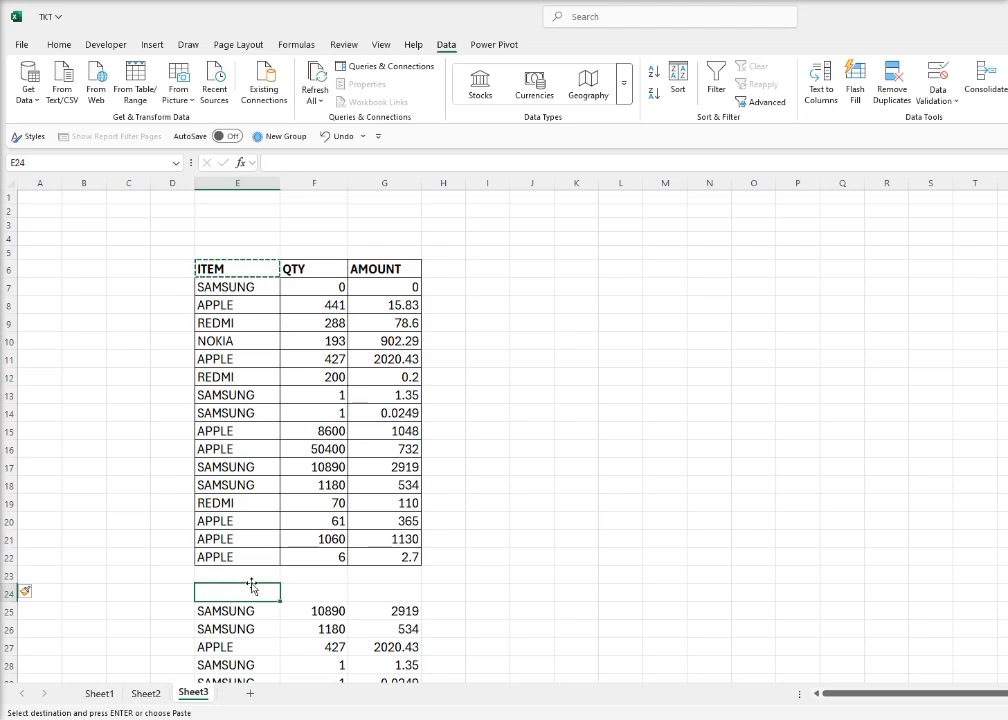
pyautogui.hotkey('ctrl', 'v')
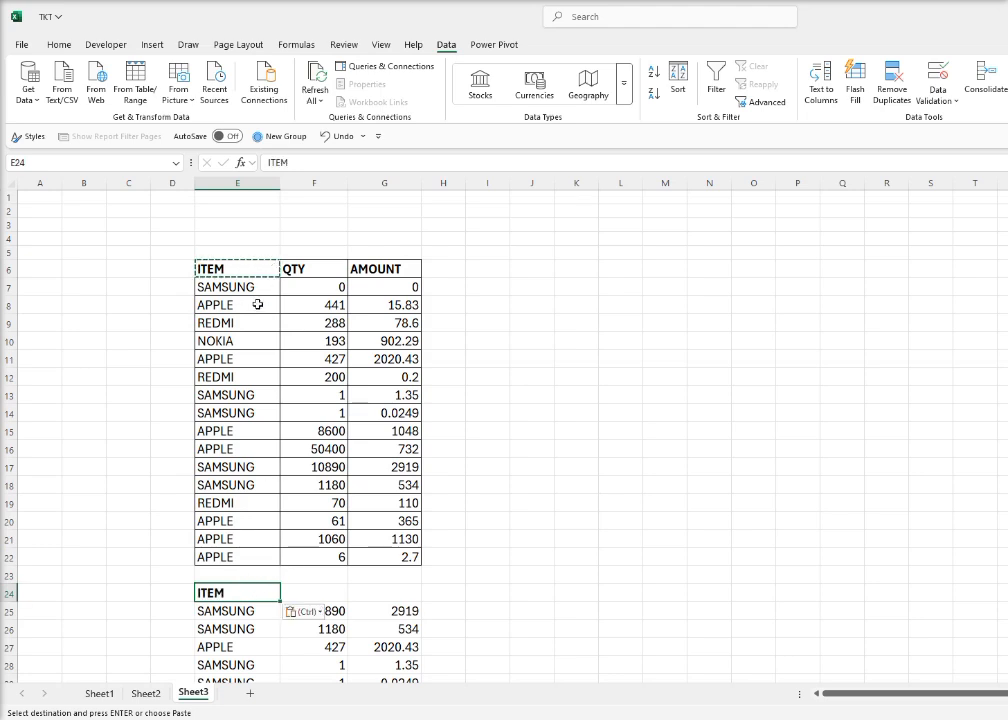
# Add a List data validation to F24 with source =$E$7:$E$22 and check its dropdown
pyautogui.click(310, 590)
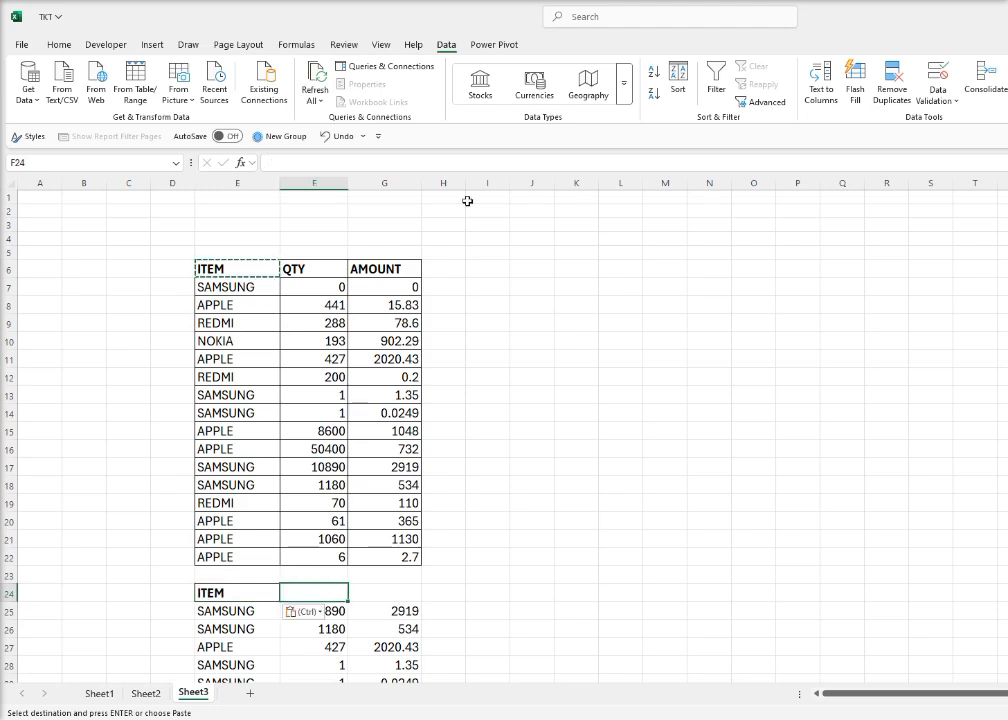
pyautogui.click(937, 95)
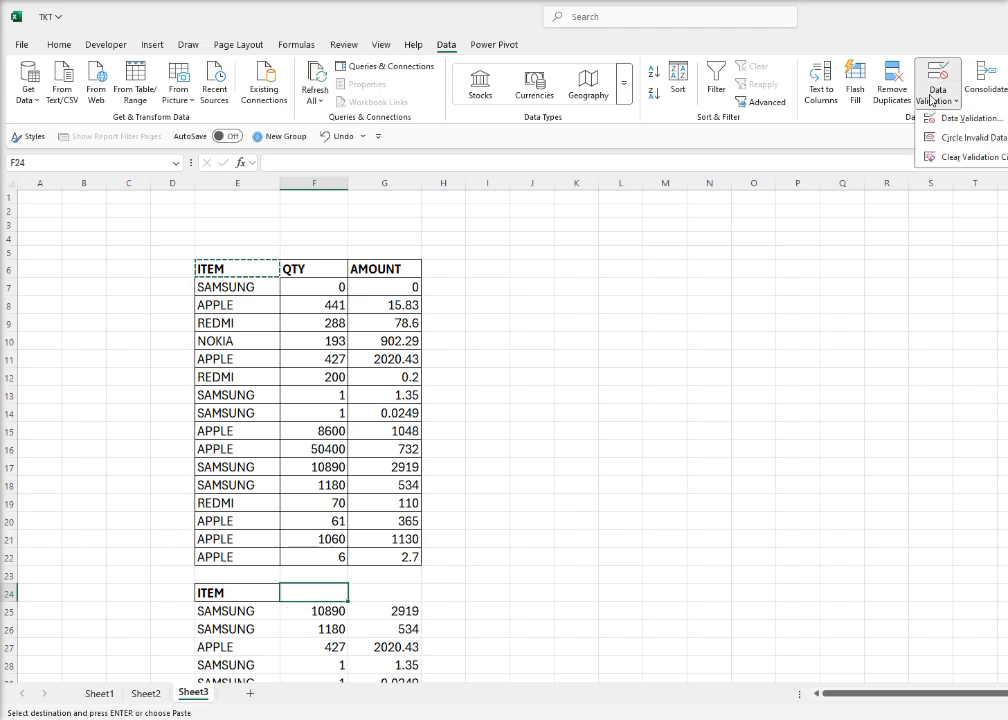
pyautogui.click(951, 121)
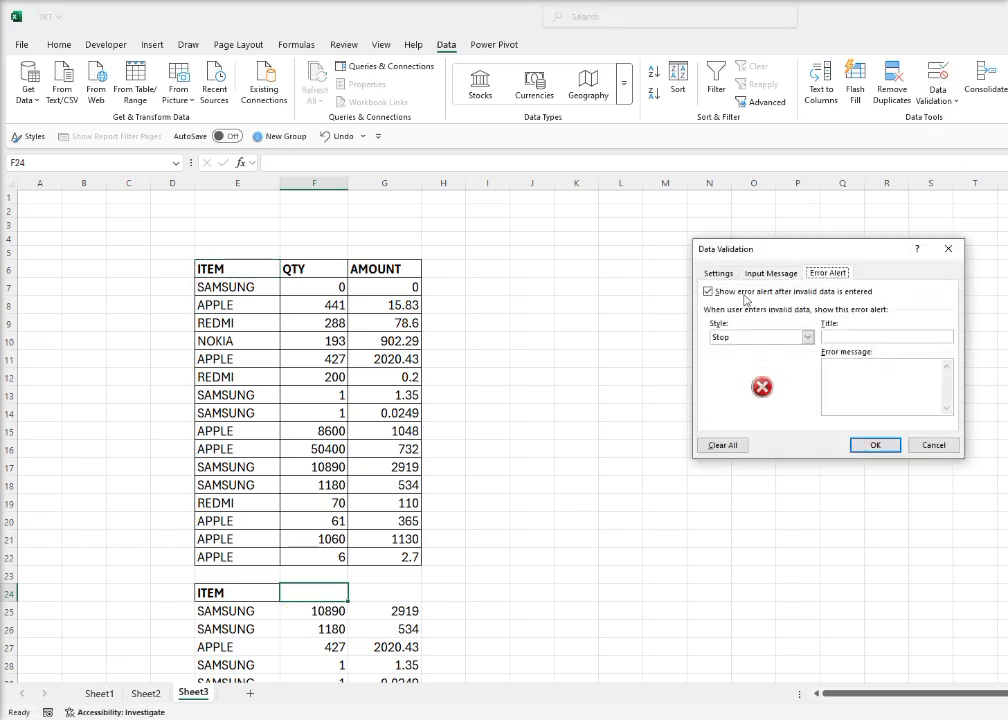
pyautogui.moveTo(776, 257); pyautogui.dragTo(629, 263)
pyautogui.click(569, 285)
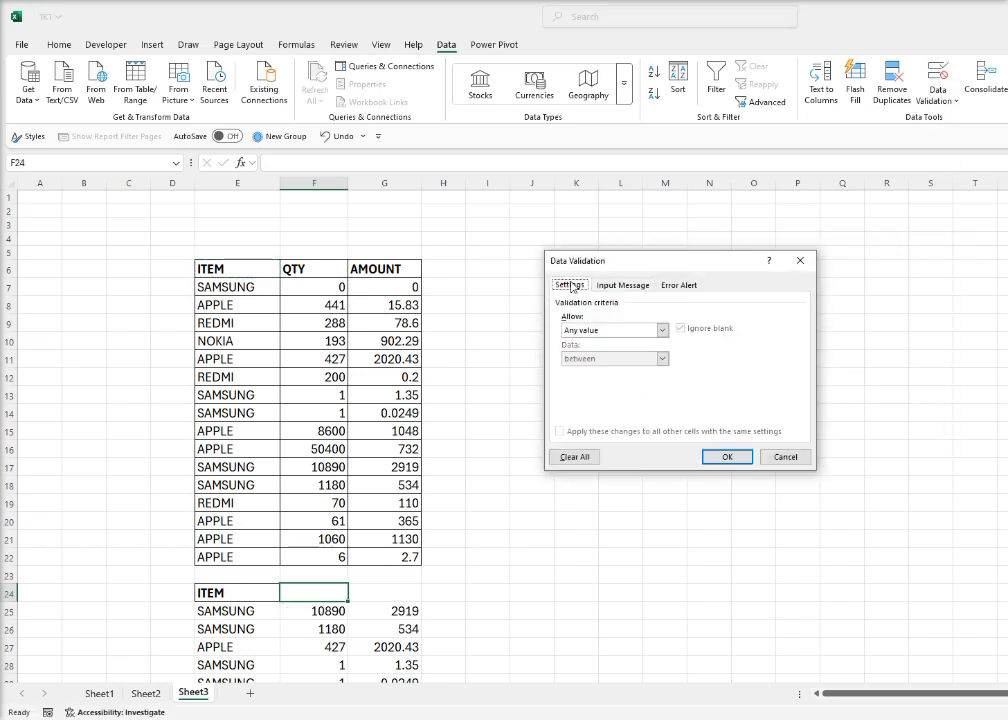
pyautogui.click(597, 333)
pyautogui.click(595, 366)
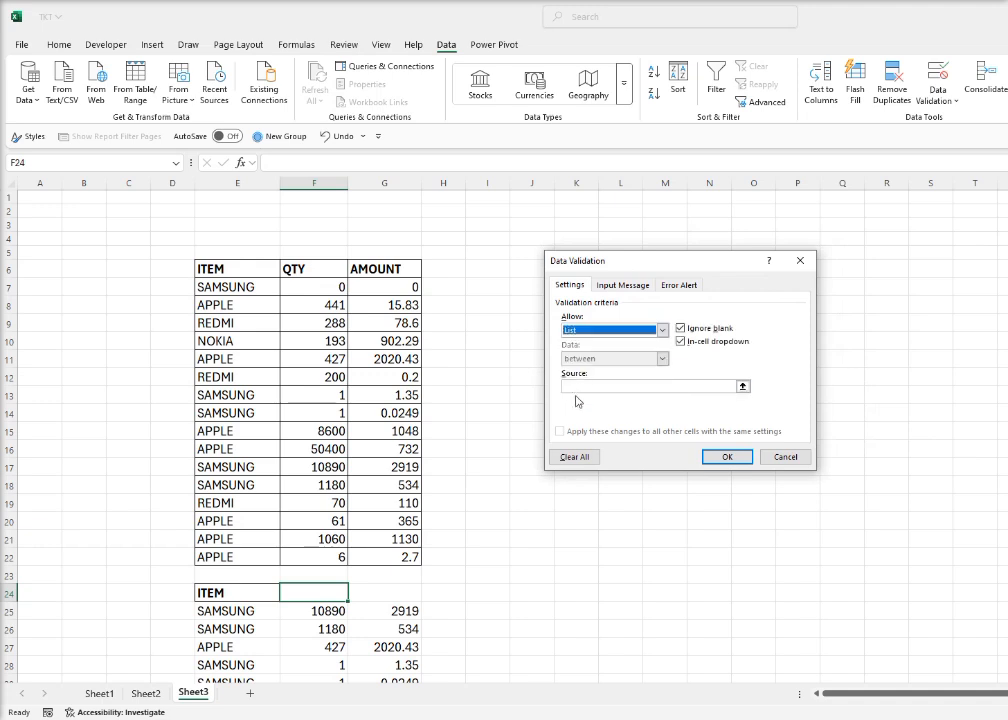
pyautogui.click(582, 385)
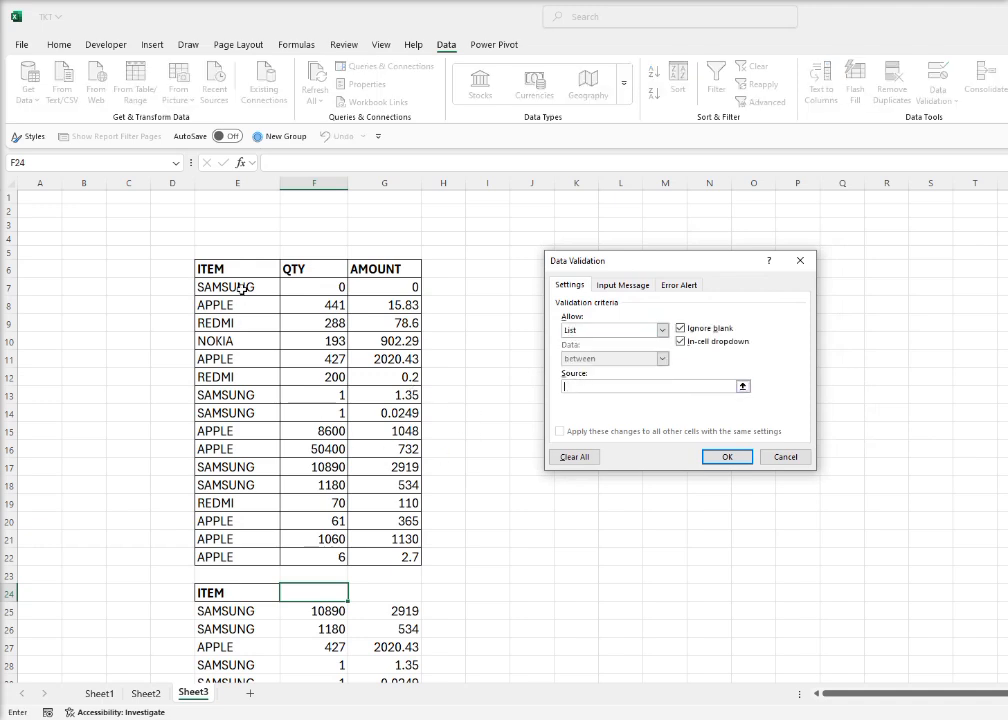
pyautogui.moveTo(241, 289); pyautogui.dragTo(256, 554)
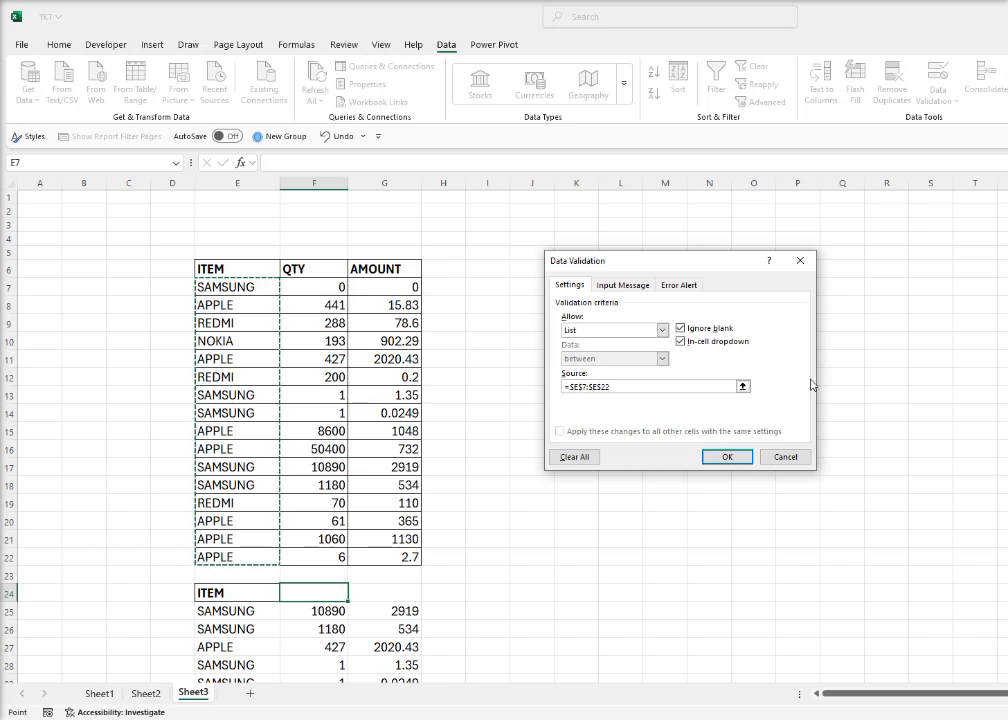
pyautogui.click(726, 457)
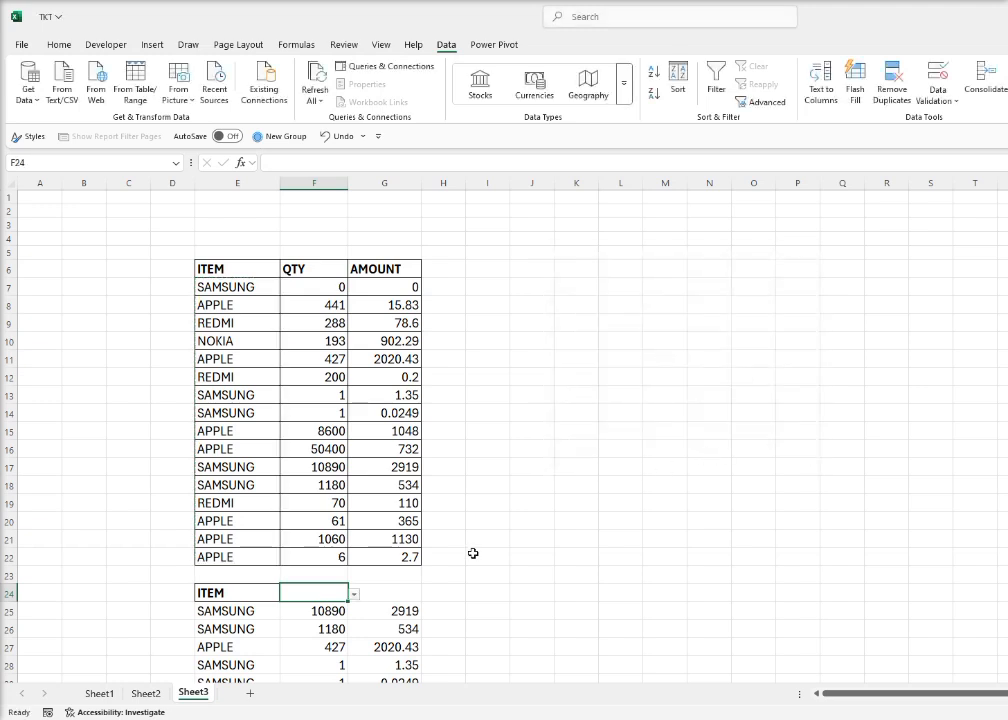
pyautogui.click(355, 595)
pyautogui.click(355, 595)
# Delete the hard-coded "SAMSUNG" criterion from the item condition in E25's SORT(FILTER) formula
pyautogui.click(248, 611)
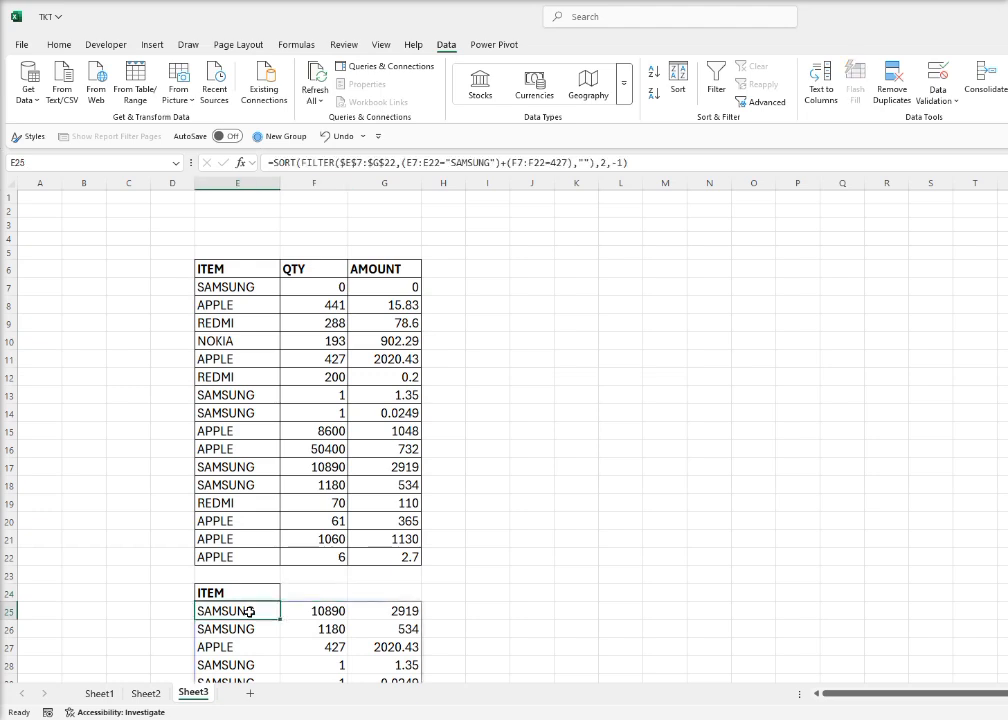
pyautogui.click(337, 588)
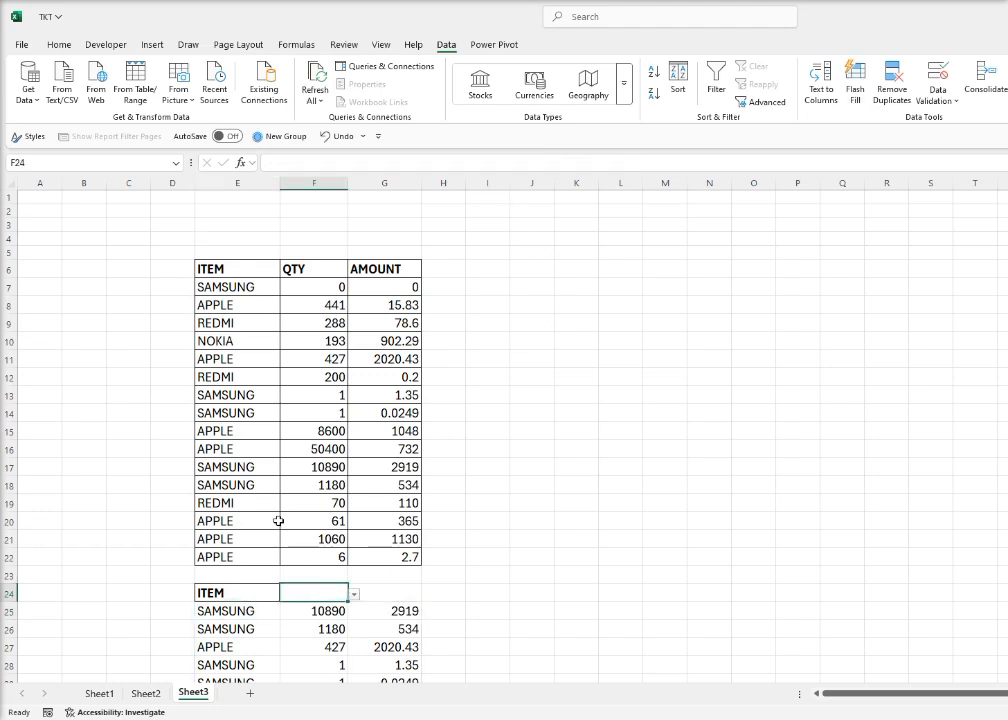
pyautogui.click(241, 609)
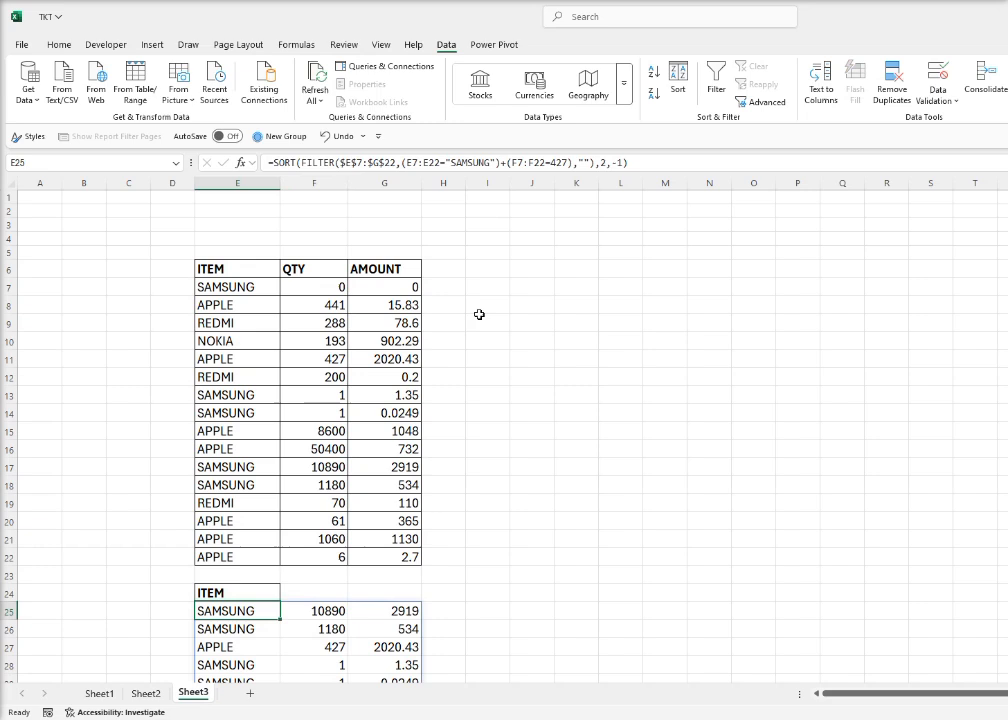
pyautogui.click(503, 160)
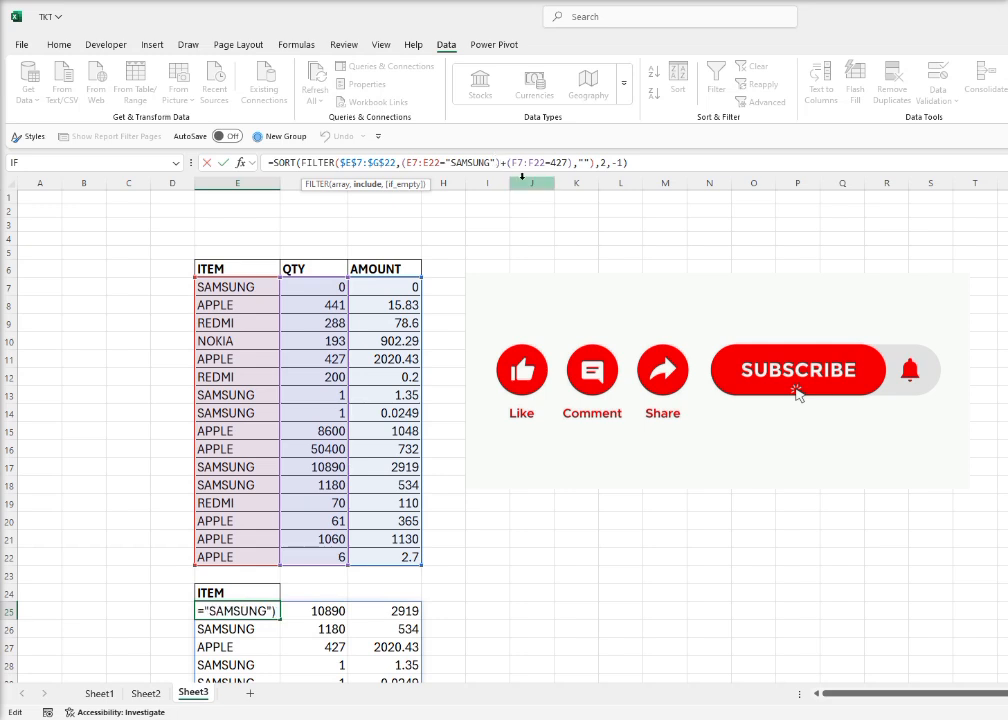
pyautogui.press('BackSpace')
pyautogui.press('BackSpace')
pyautogui.press('BackSpace')
pyautogui.press('BackSpace')
pyautogui.press('BackSpace')
pyautogui.press('BackSpace')
pyautogui.press('BackSpace')
pyautogui.press('BackSpace')
pyautogui.press('BackSpace')
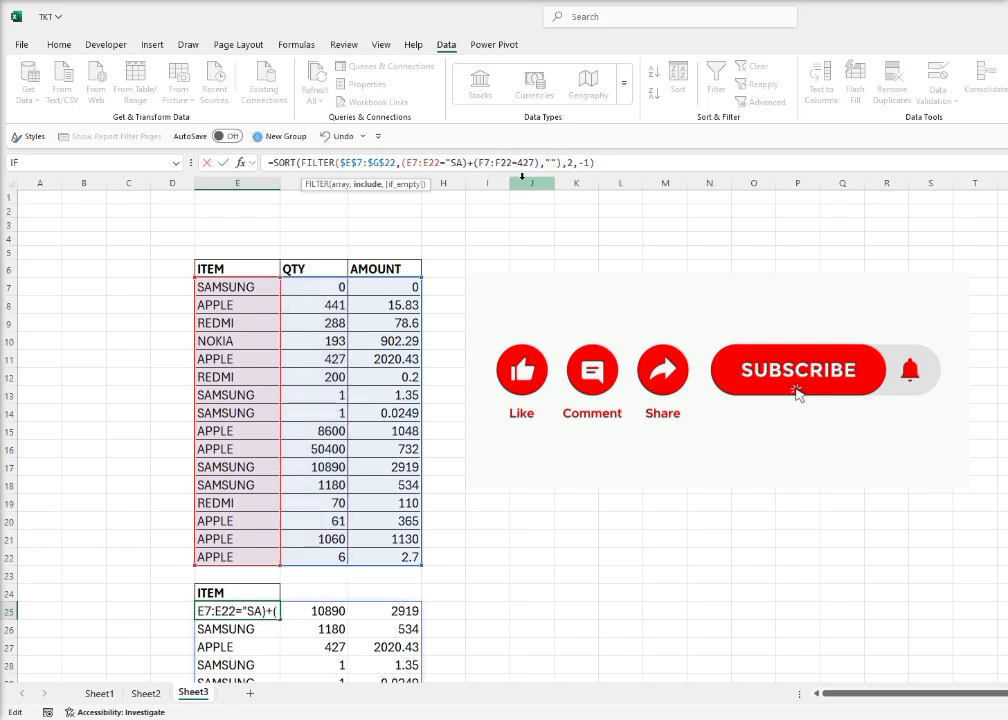